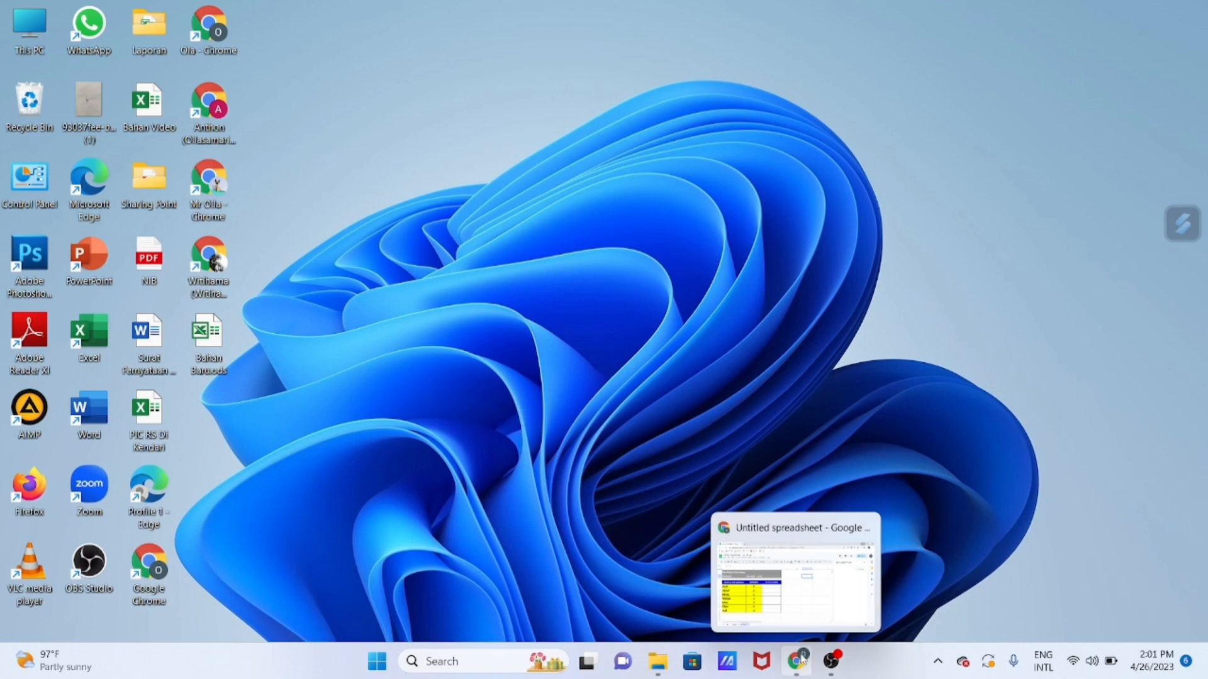
Switch to the Chrome spreadsheet window and examine the dropdown choices of PENILAIAN cell C5 on Sheet1, with the data validation rules closed.
left_click(793, 586)
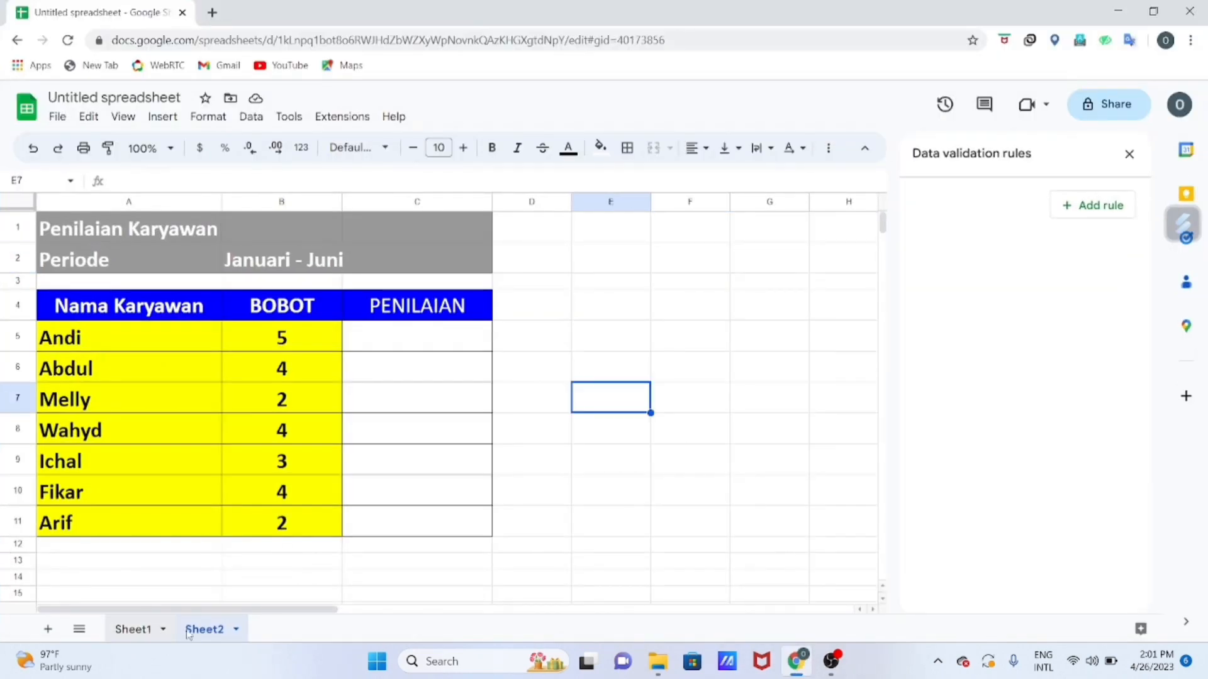
left_click(139, 630)
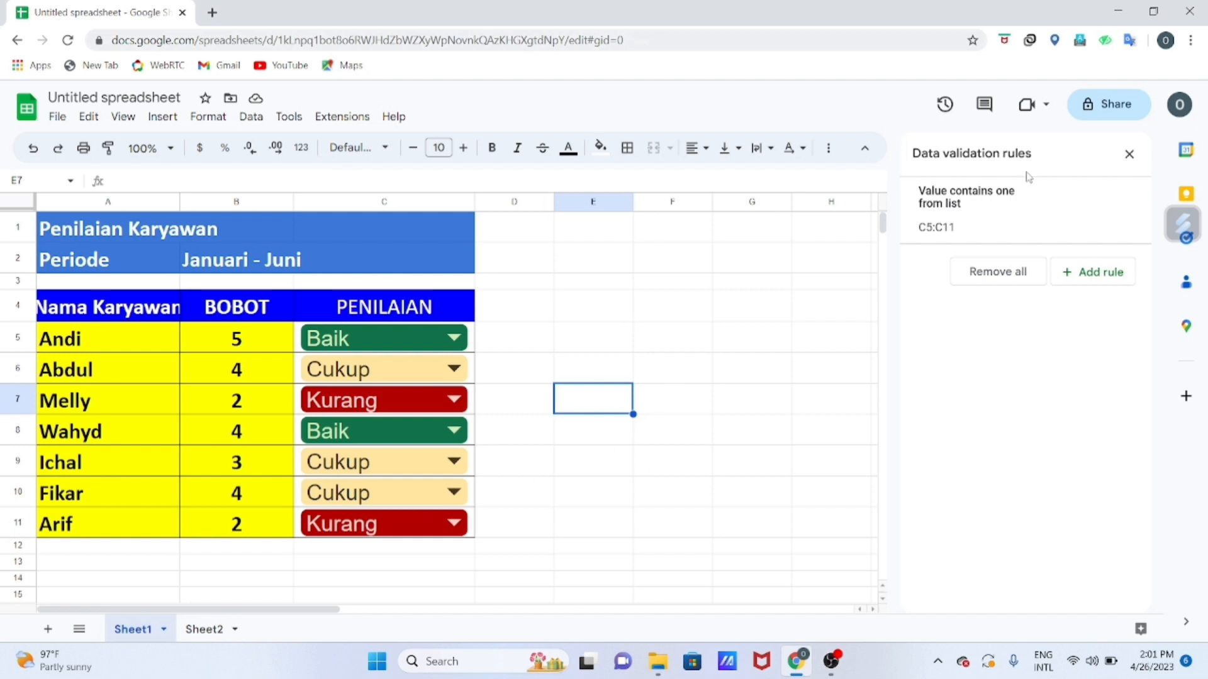
left_click(1130, 154)
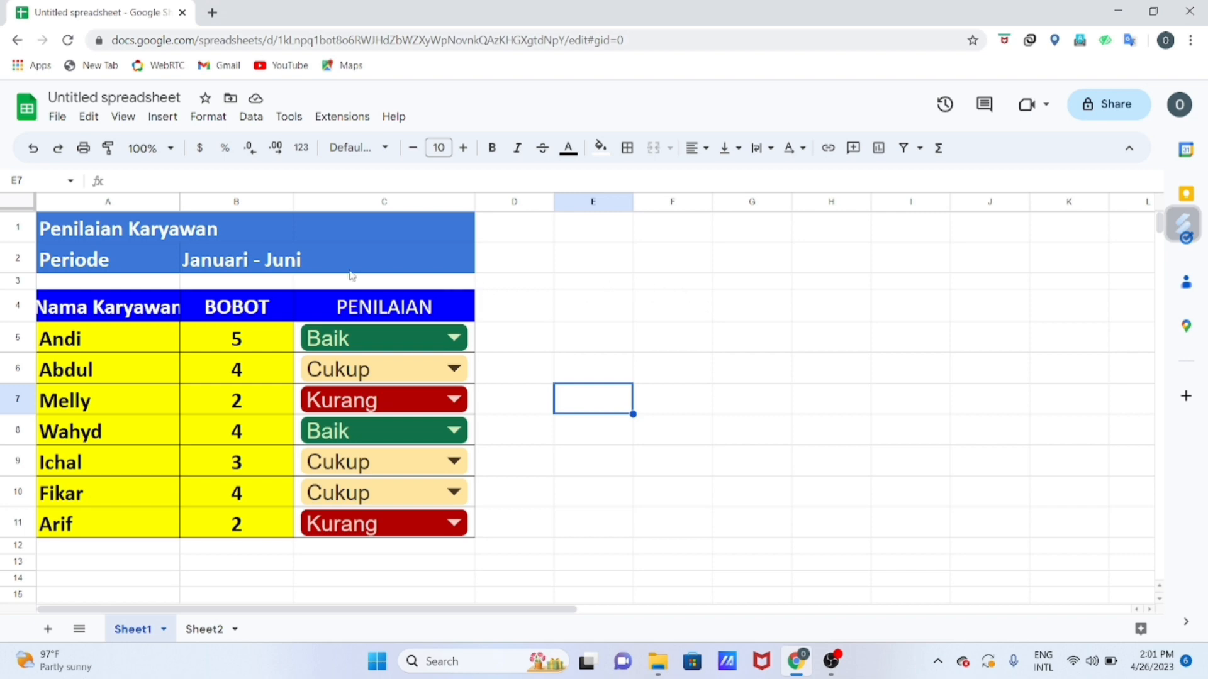
left_click(453, 339)
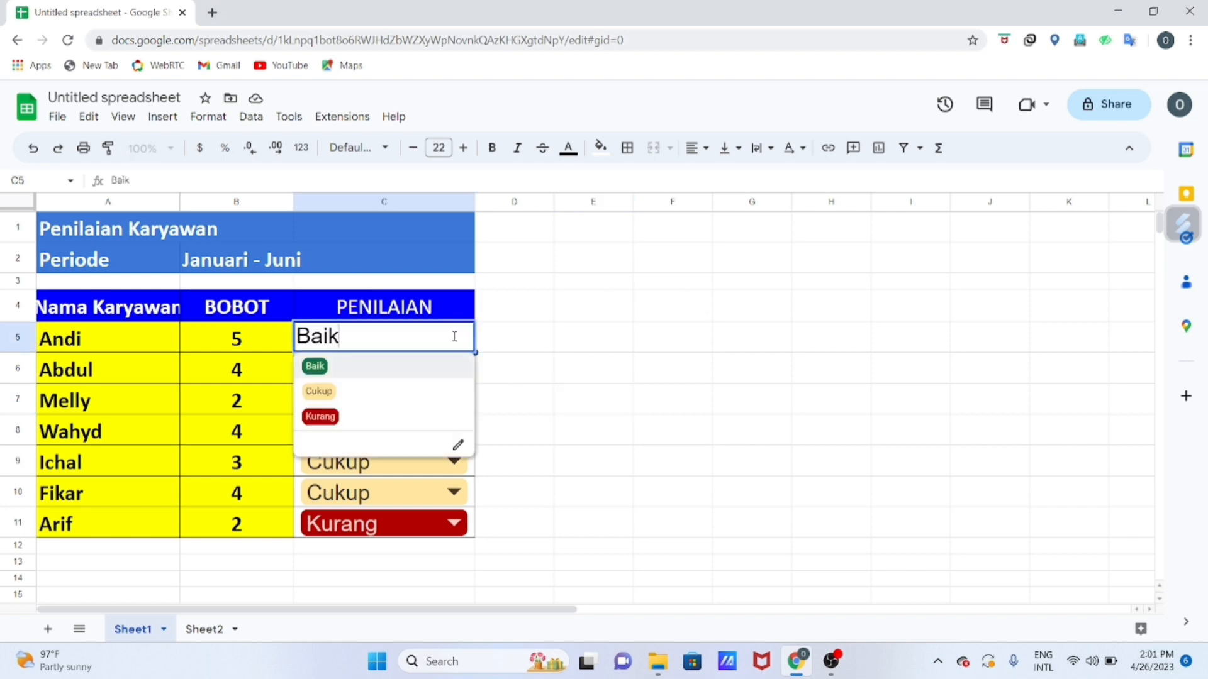
left_click(641, 369)
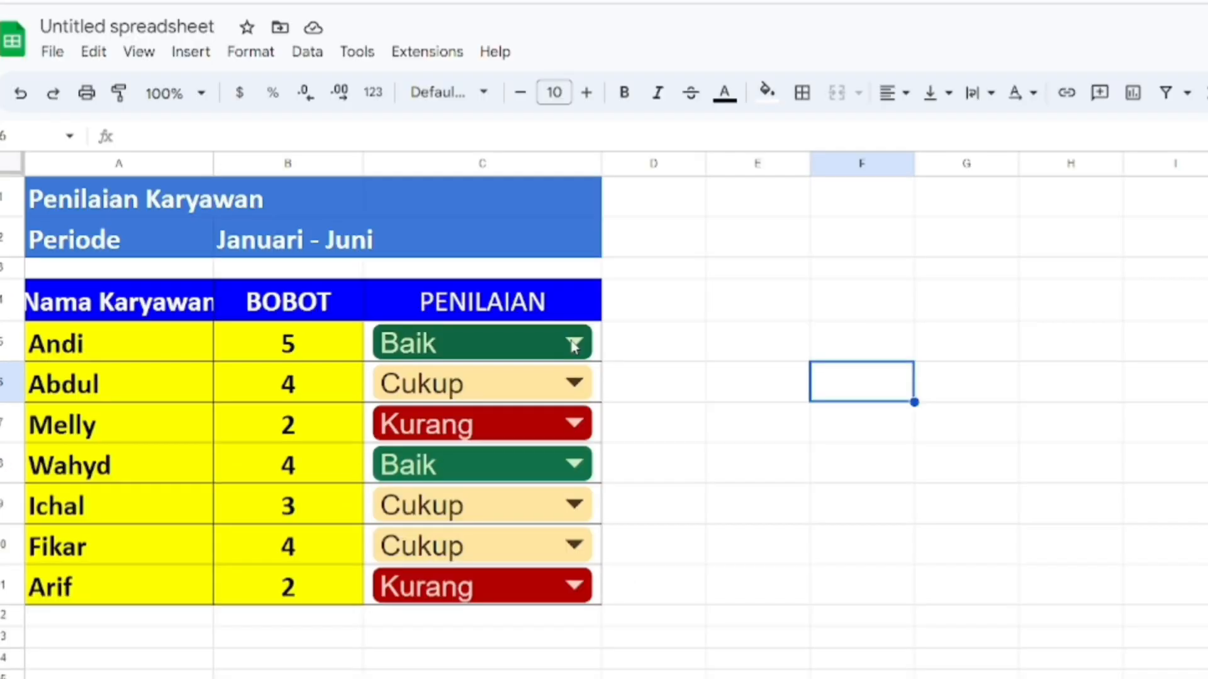
left_click(574, 345)
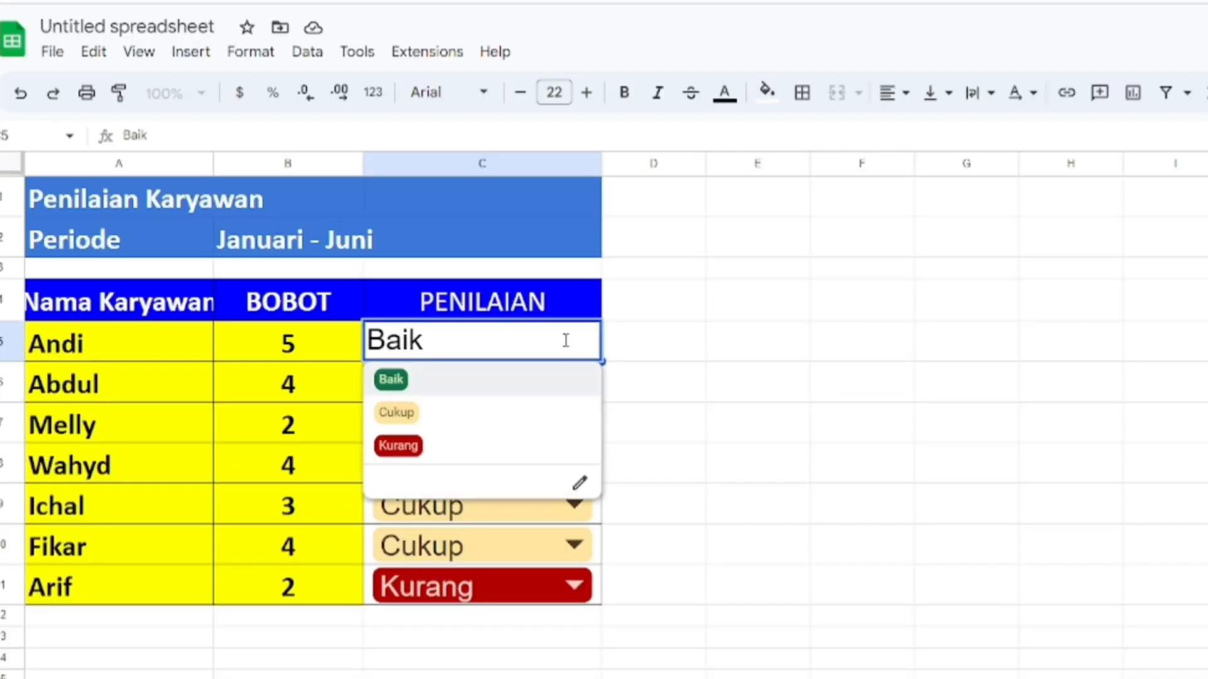
left_click(769, 359)
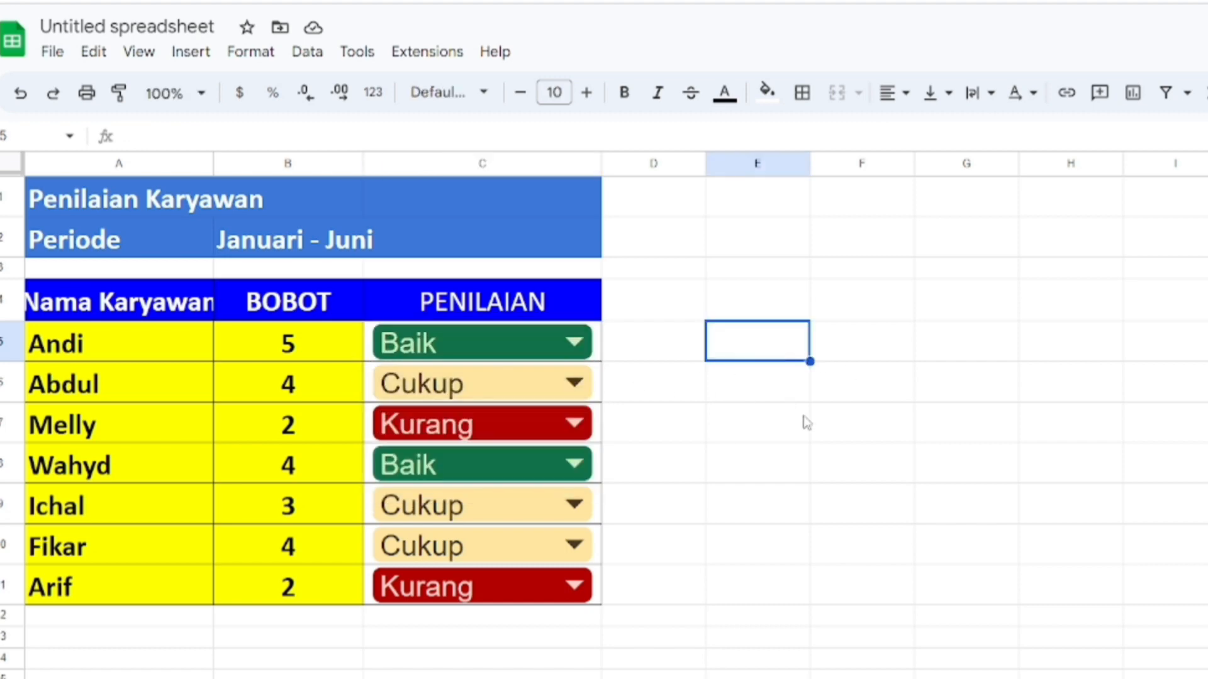
left_click(764, 496)
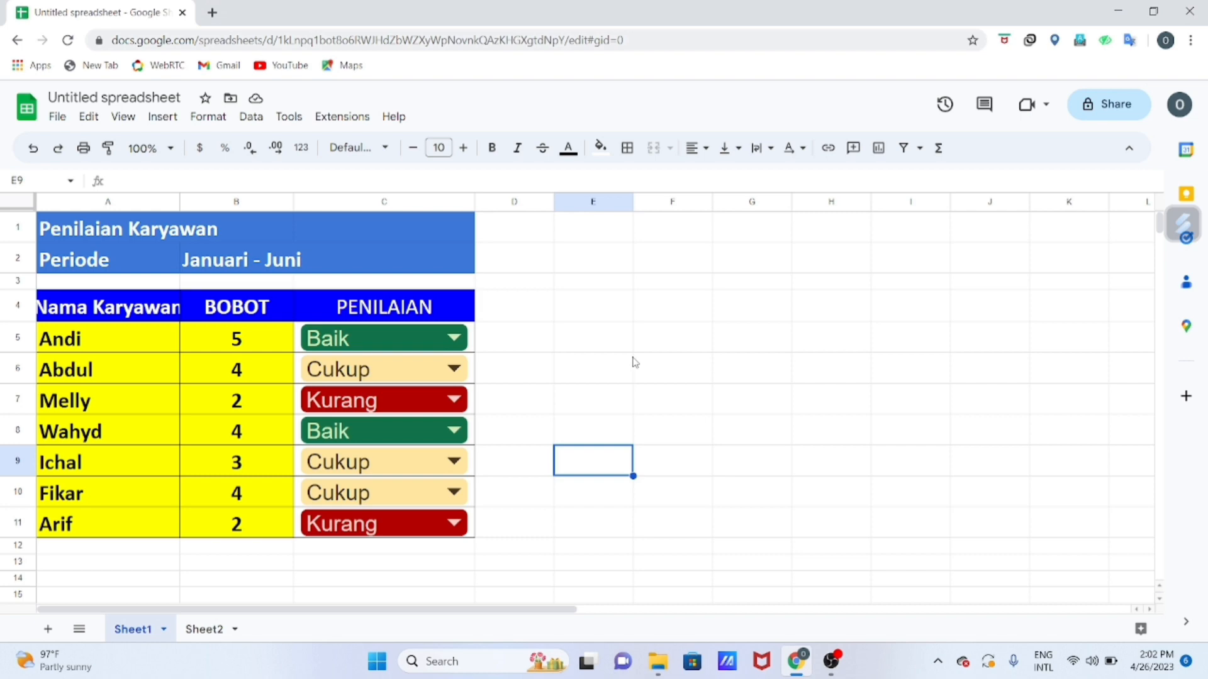
left_click(645, 344)
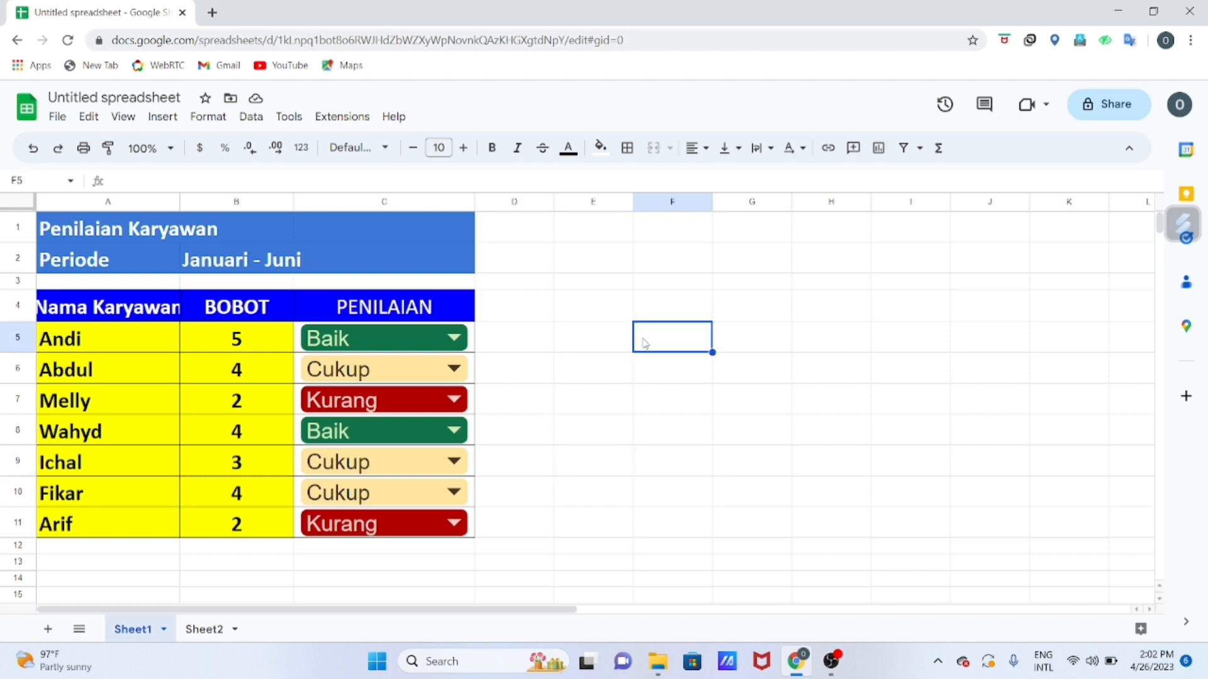
left_click(544, 343)
left_click(599, 343)
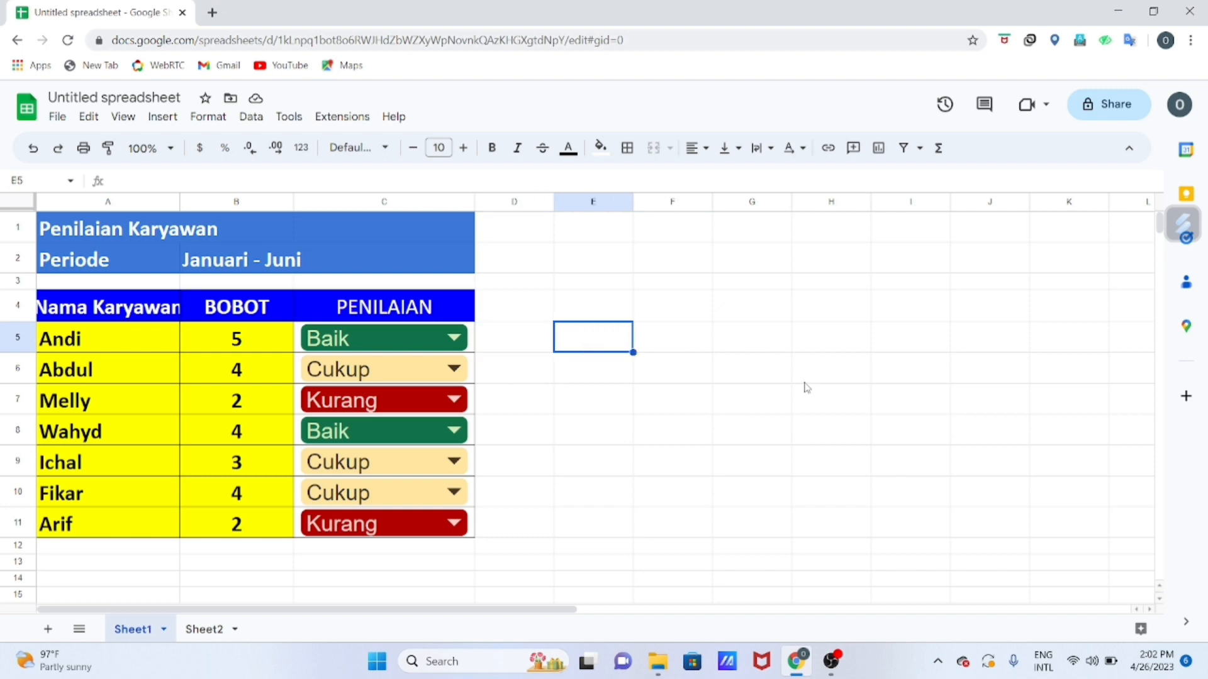
left_click(675, 397)
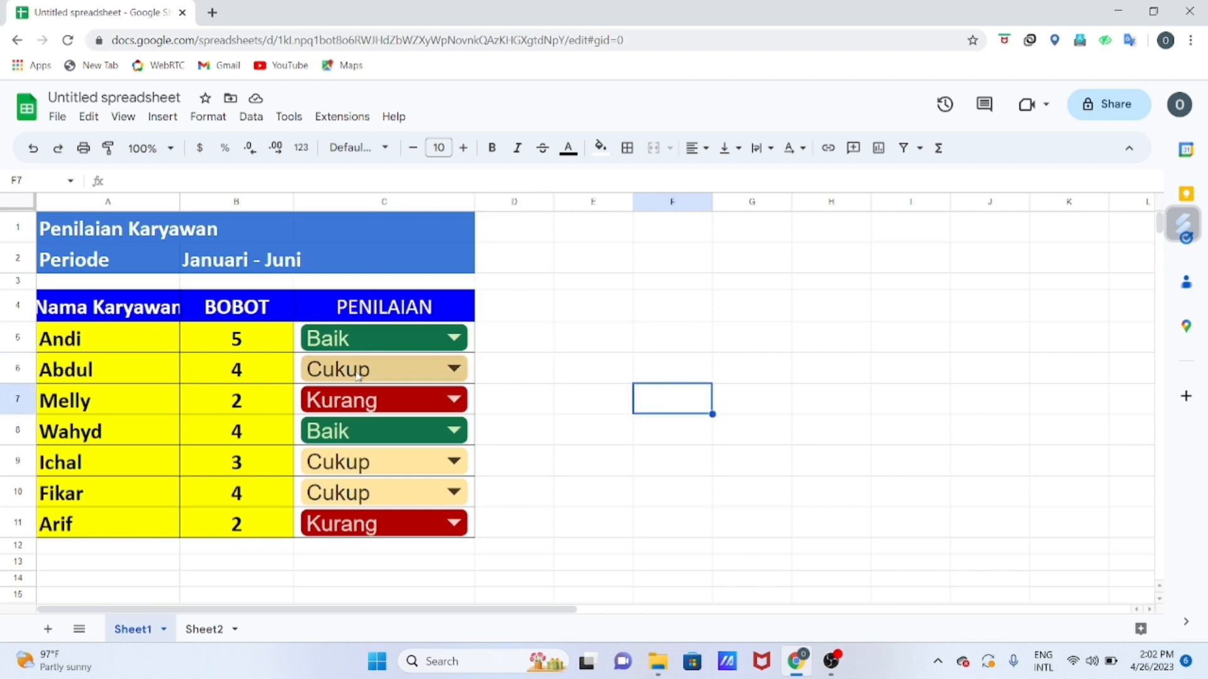
left_click(292, 339)
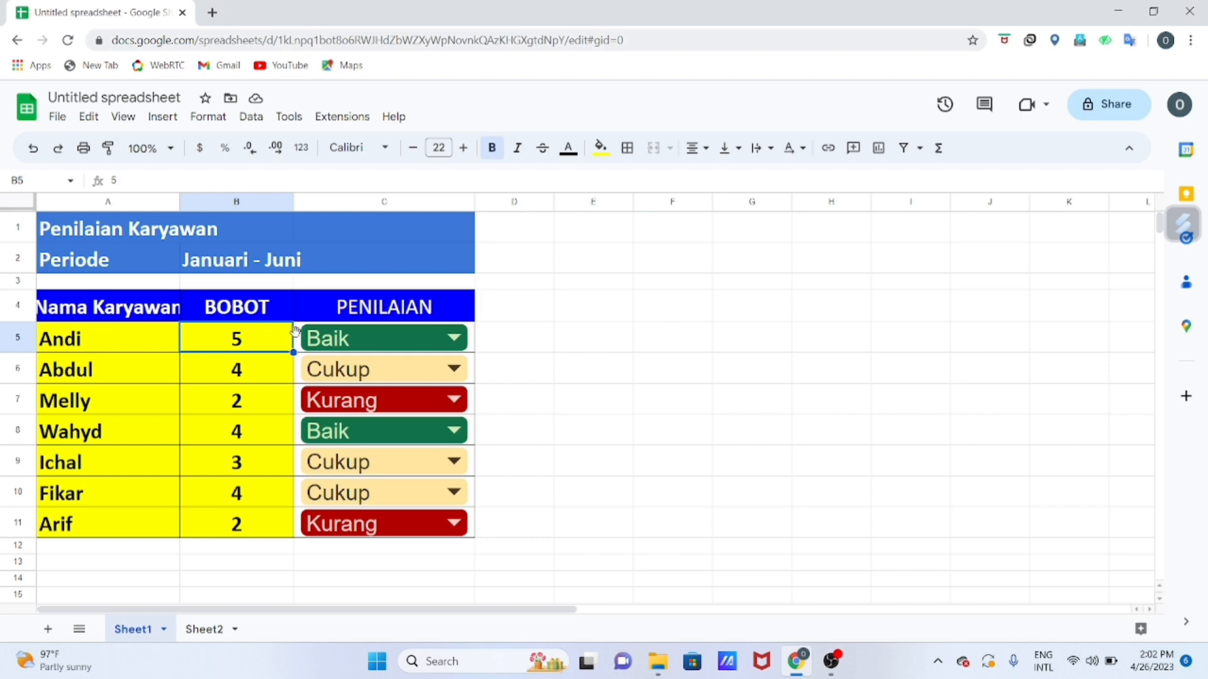
left_click(306, 343)
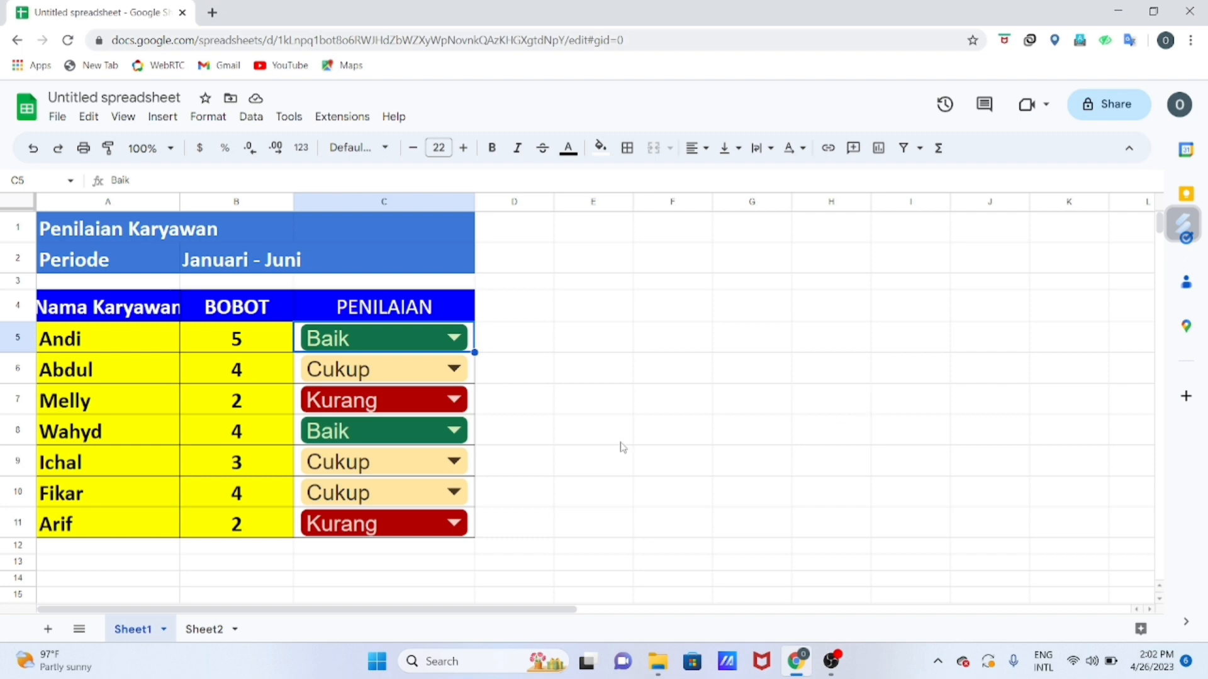
left_click(580, 457)
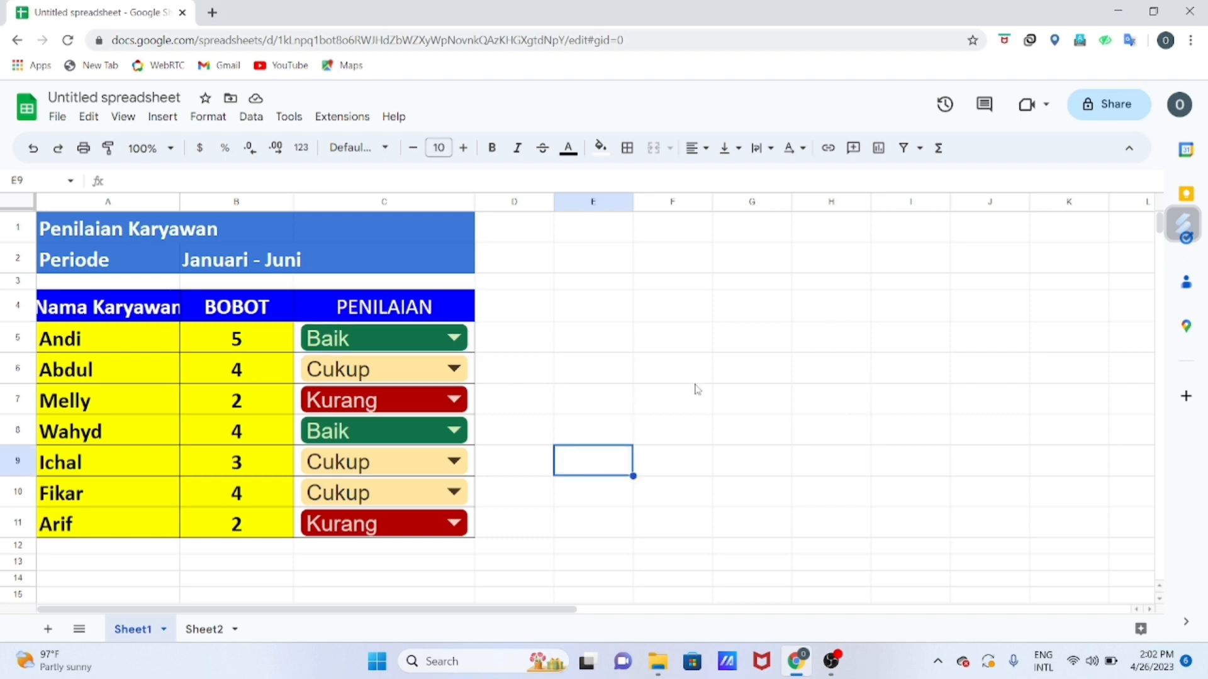
left_click(199, 632)
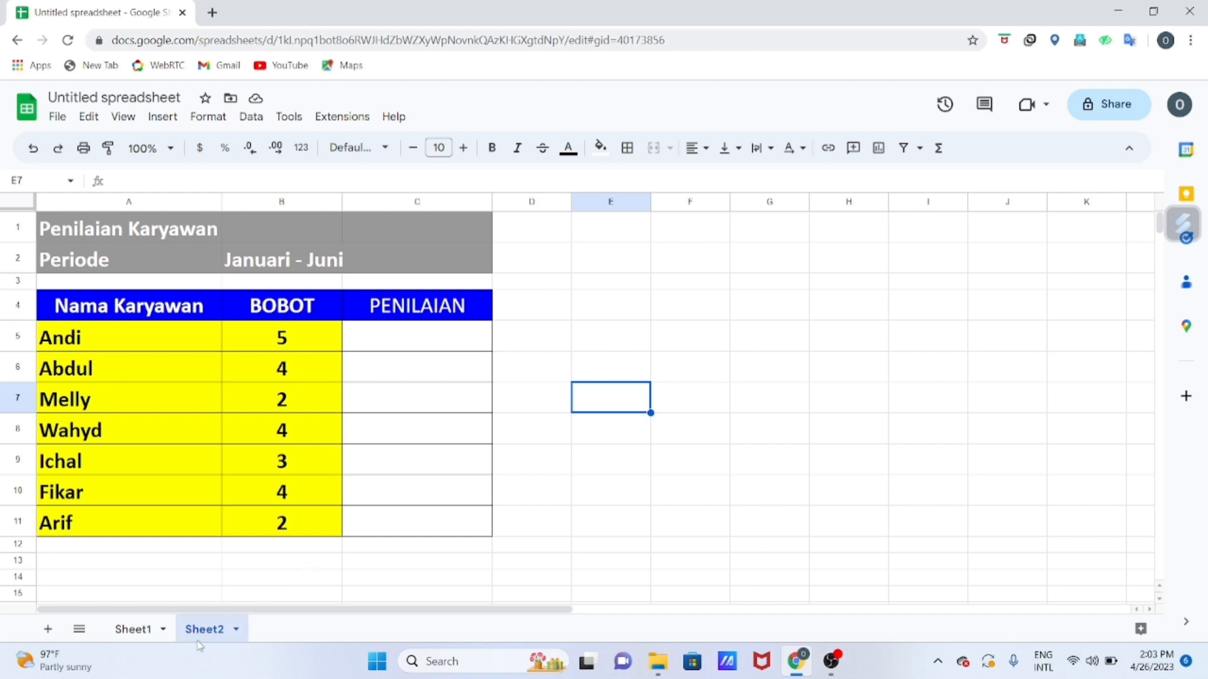
left_click(142, 629)
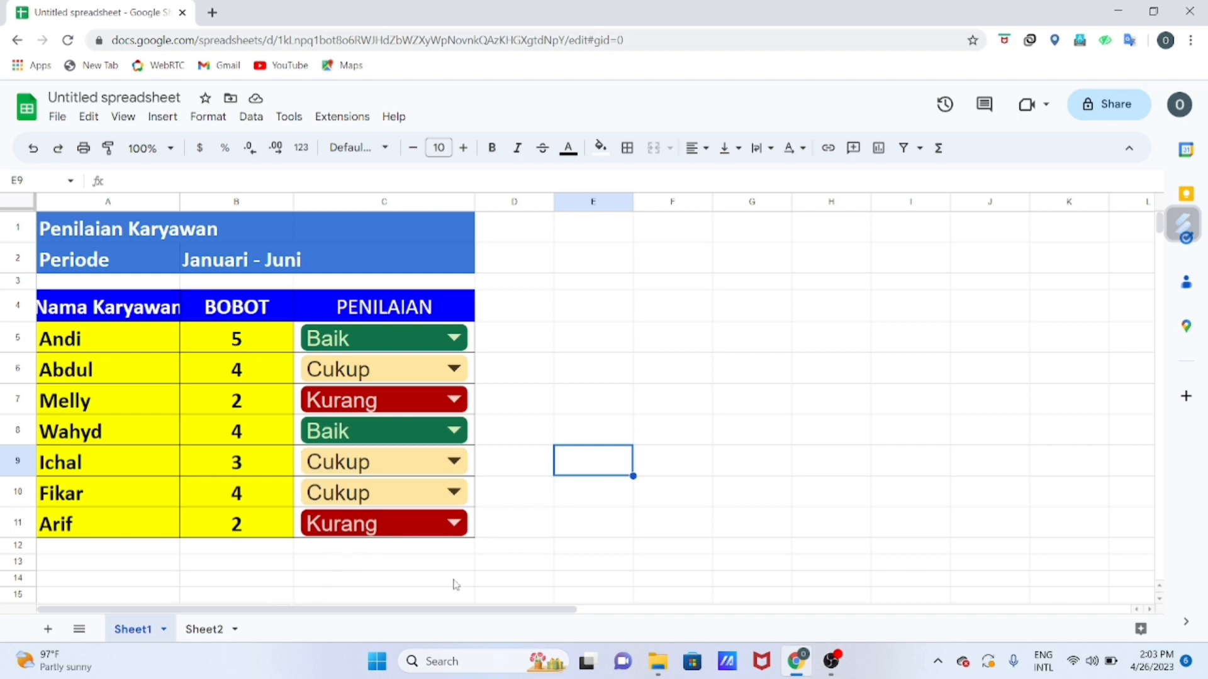
On Sheet2, insert a dropdown into the empty PENILAIAN cells C5:C11.
left_click(194, 629)
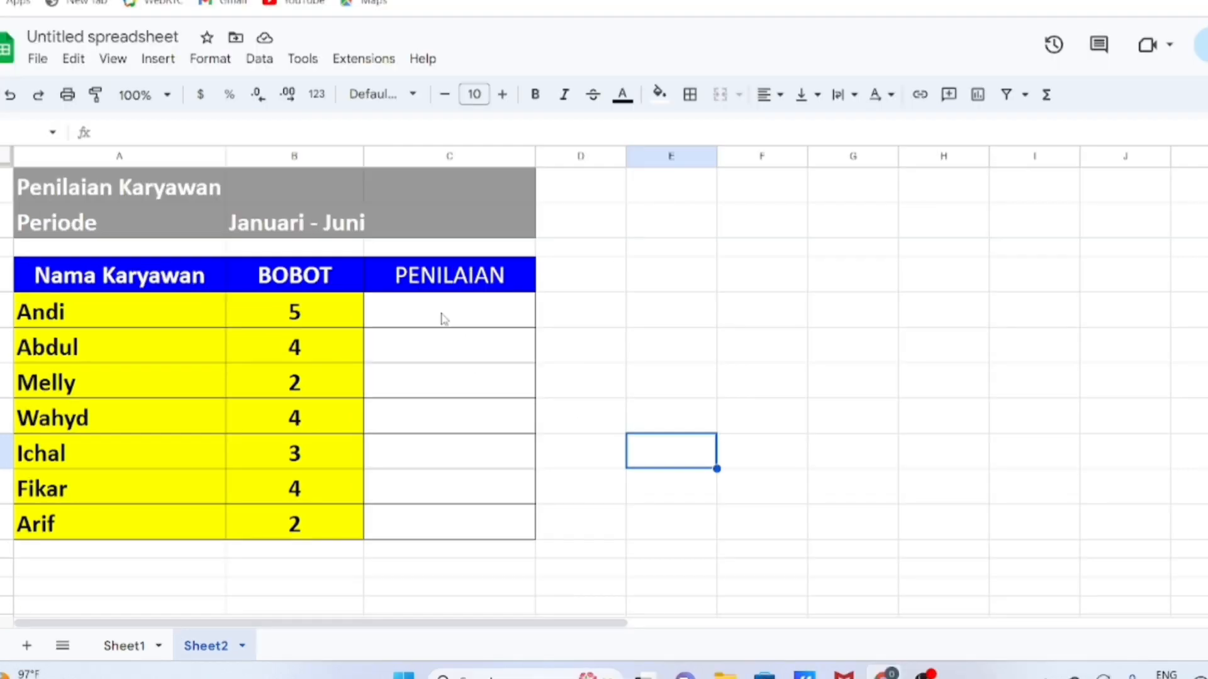
left_click(410, 344)
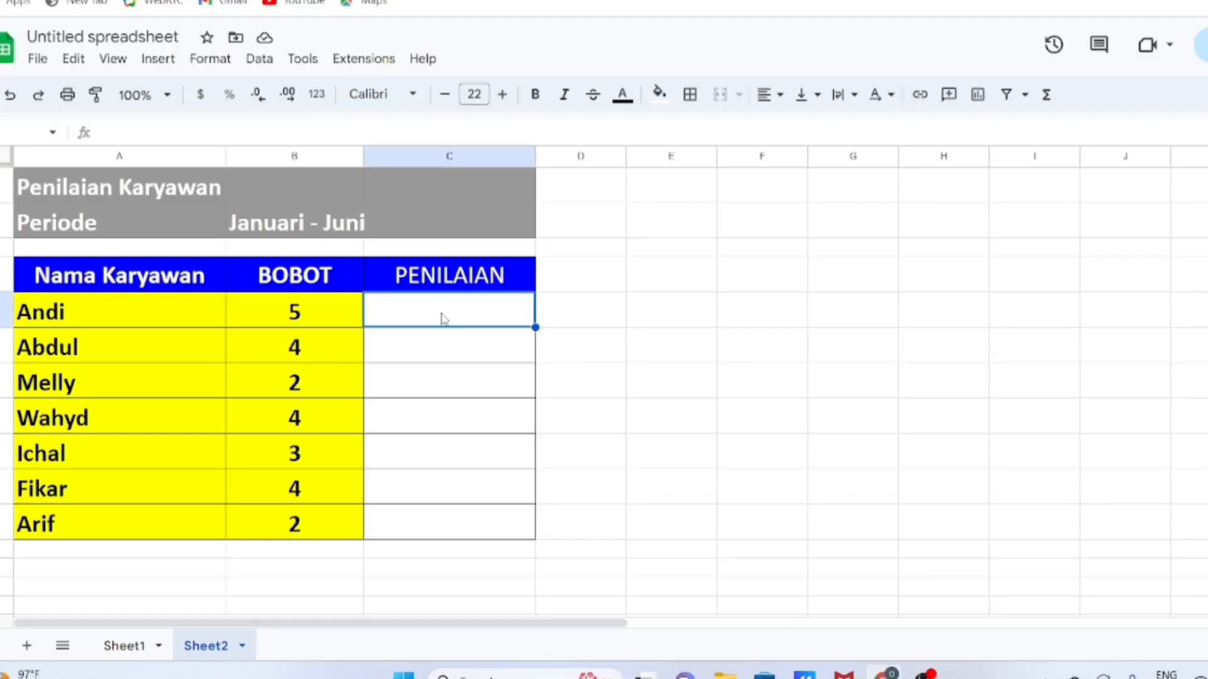
key("shift+Down")
key("shift+Down")
key("shift+Down")
key("shift+Down")
key("shift+Down")
key("shift+Down")
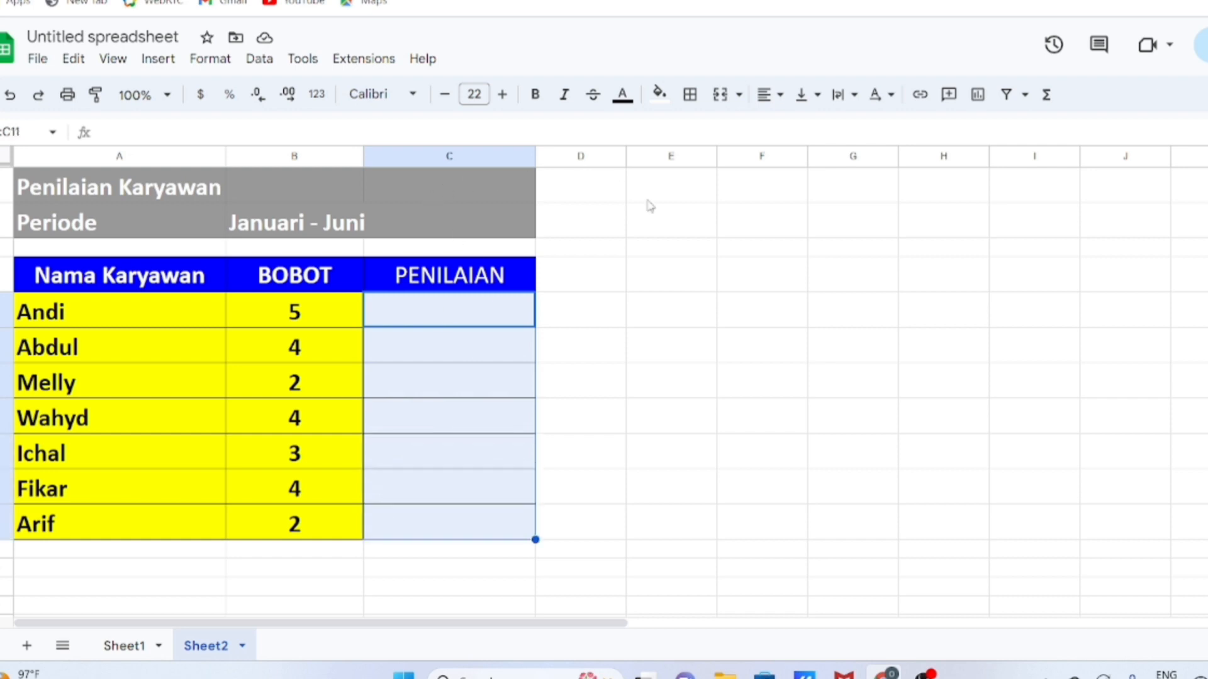
left_click(156, 60)
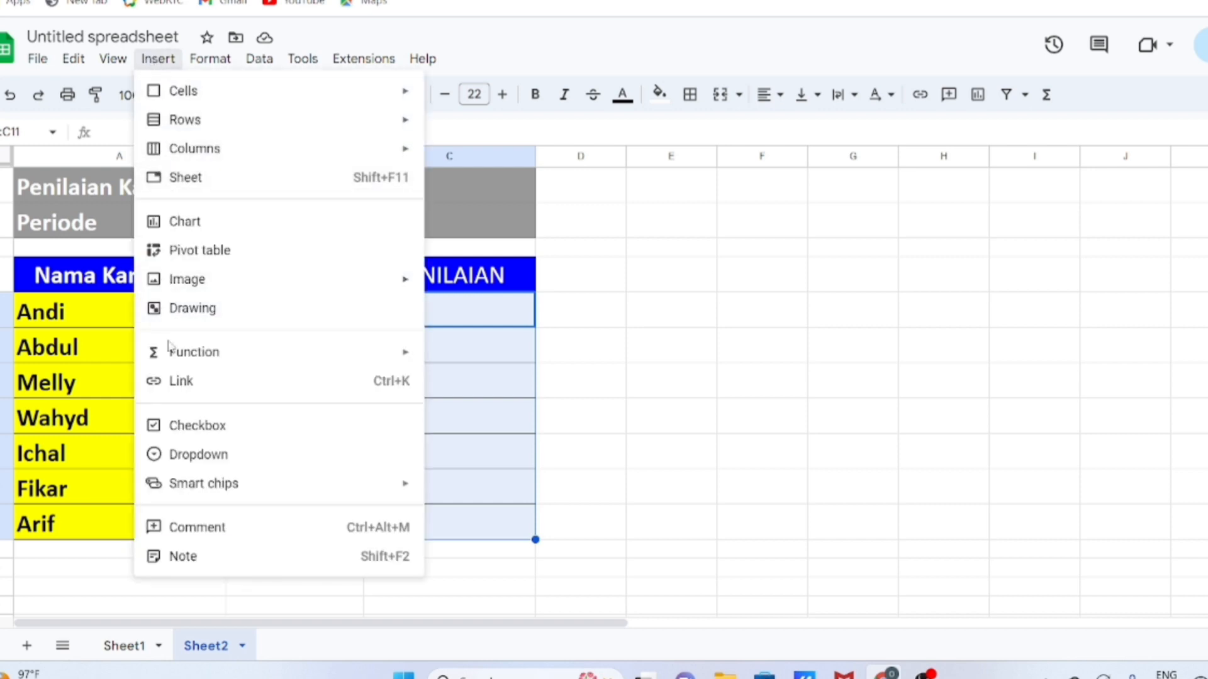
left_click(199, 454)
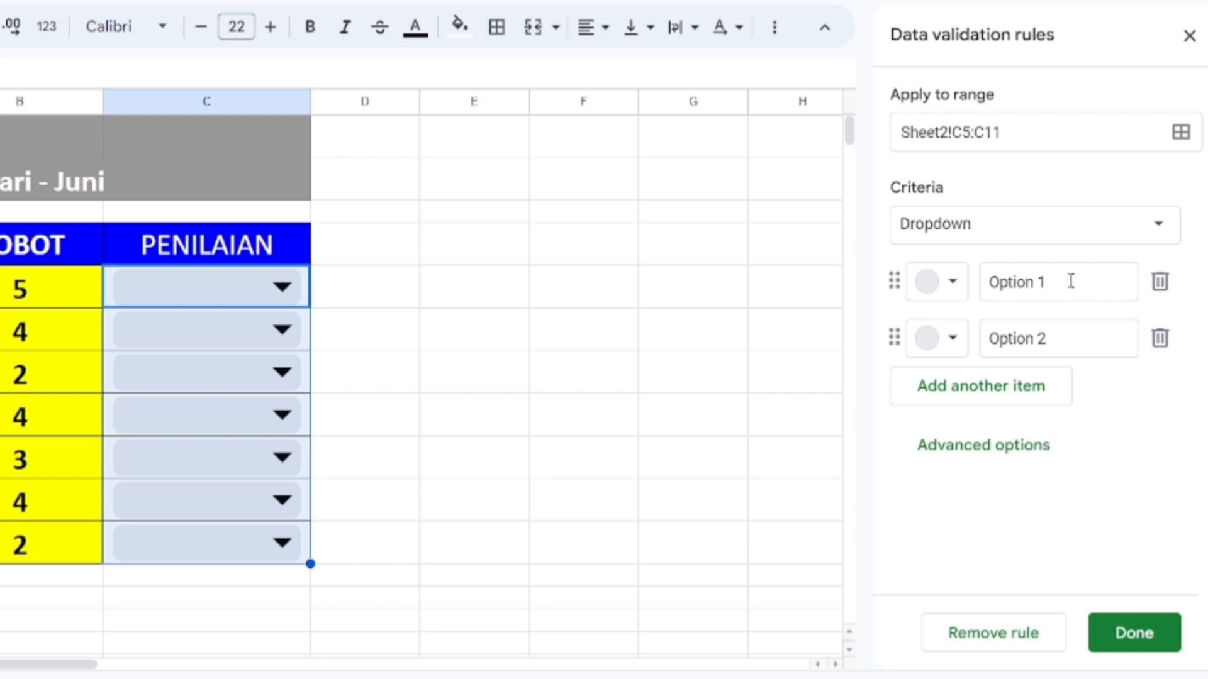
Name the first two dropdown options Baik and Cukup, and add a third option named Kurang.
left_click_drag(1070, 282, 990, 283)
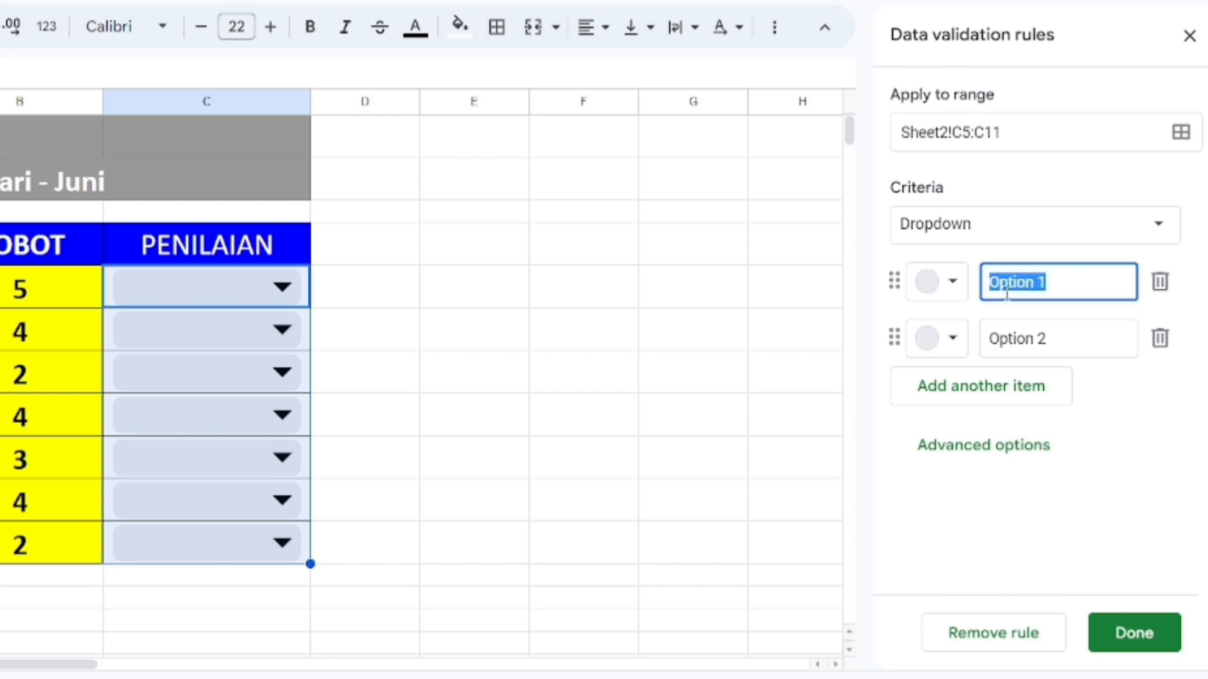
type("Baik")
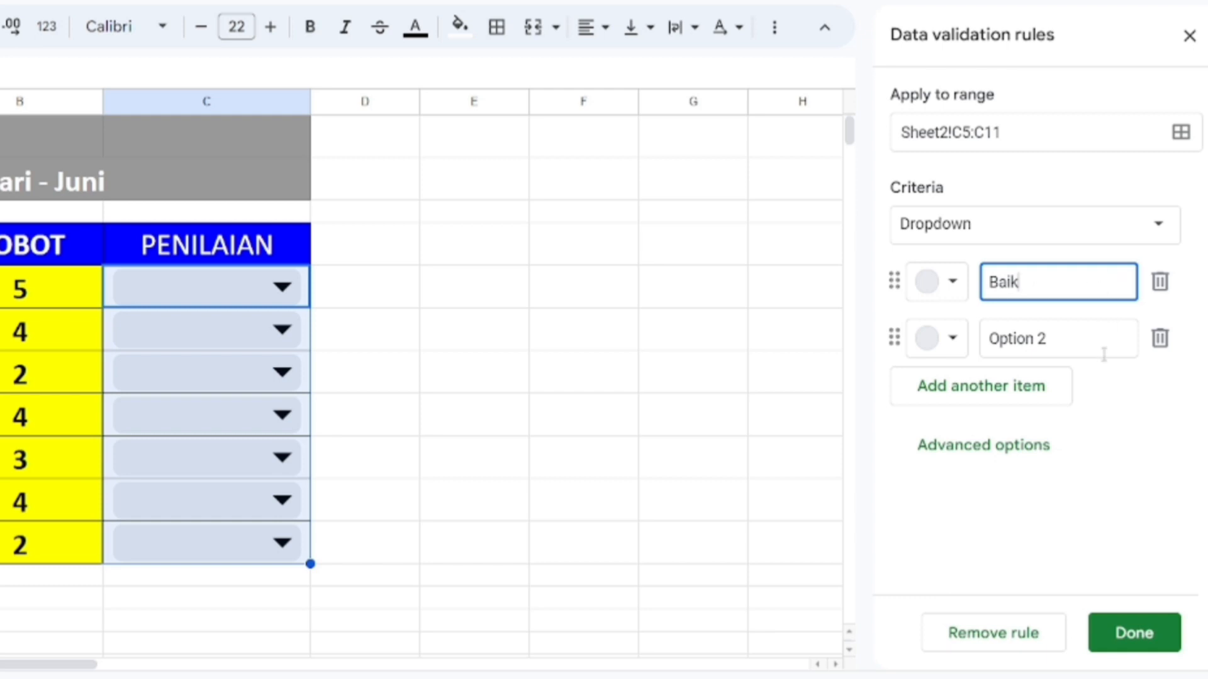
left_click_drag(1069, 340, 946, 355)
type("Cukup")
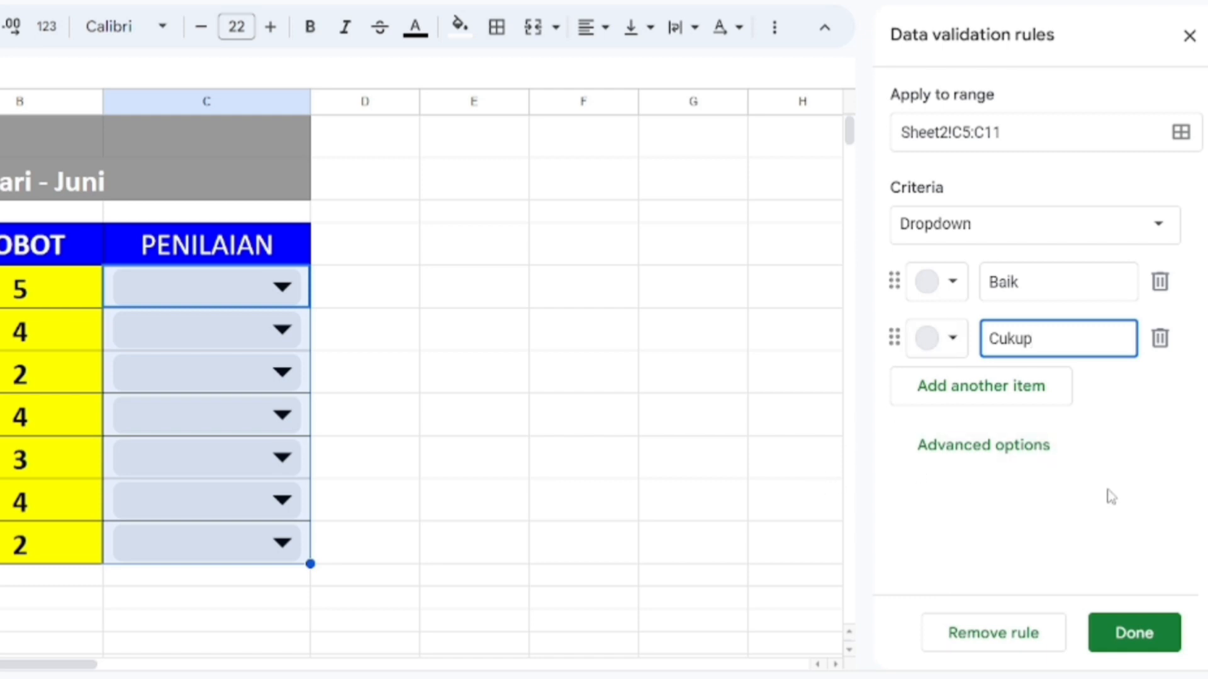
left_click(1006, 402)
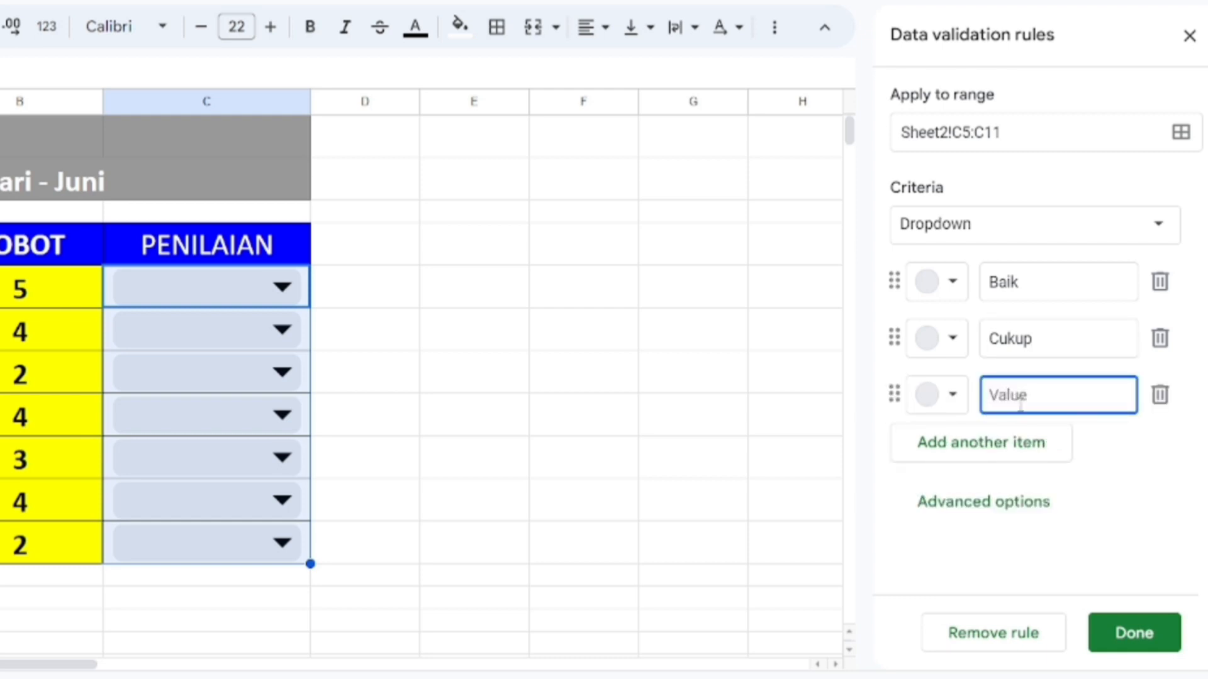
type("Kurang")
Colour the options Baik dark green, Cukup light yellow and Kurang dark red, then save the rule and close the data validation rules.
left_click(954, 283)
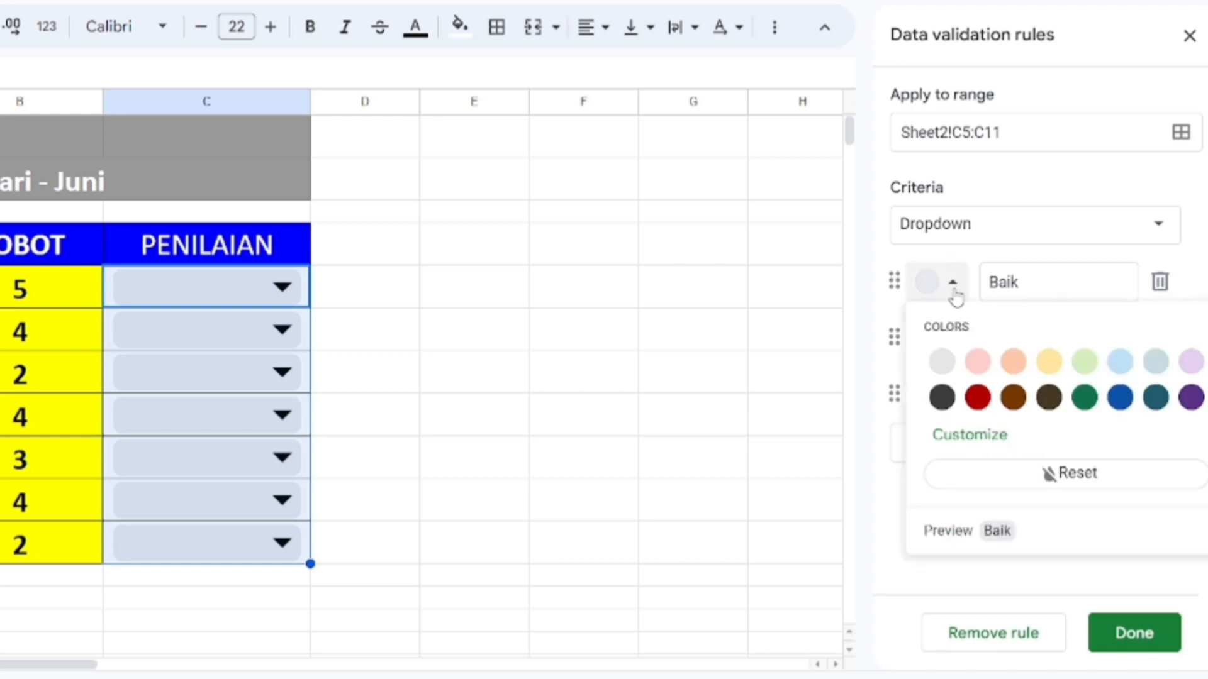
left_click(1091, 401)
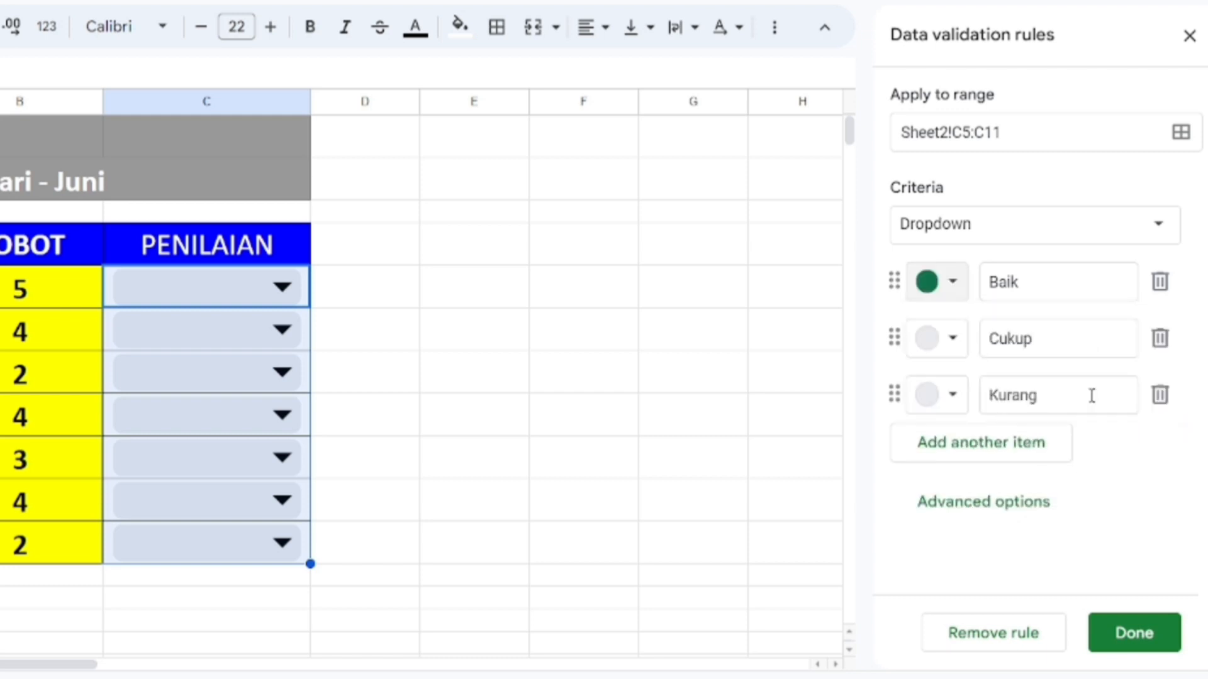
left_click(951, 339)
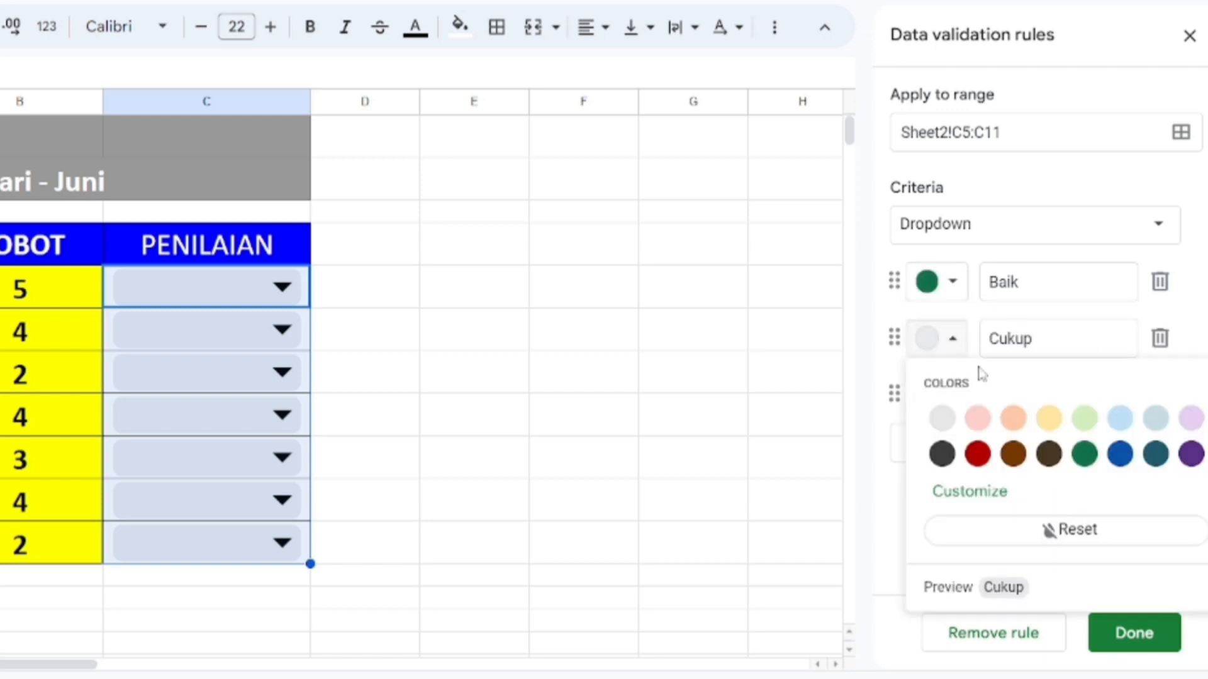
left_click(1049, 419)
left_click(965, 400)
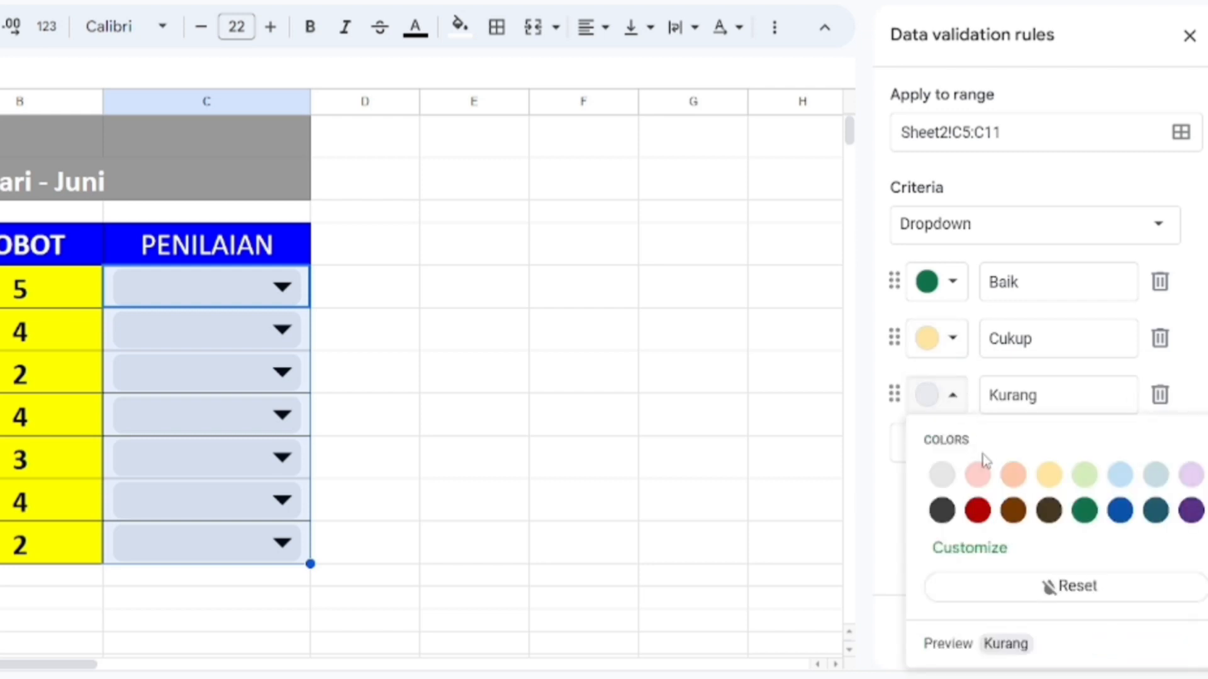
left_click(979, 510)
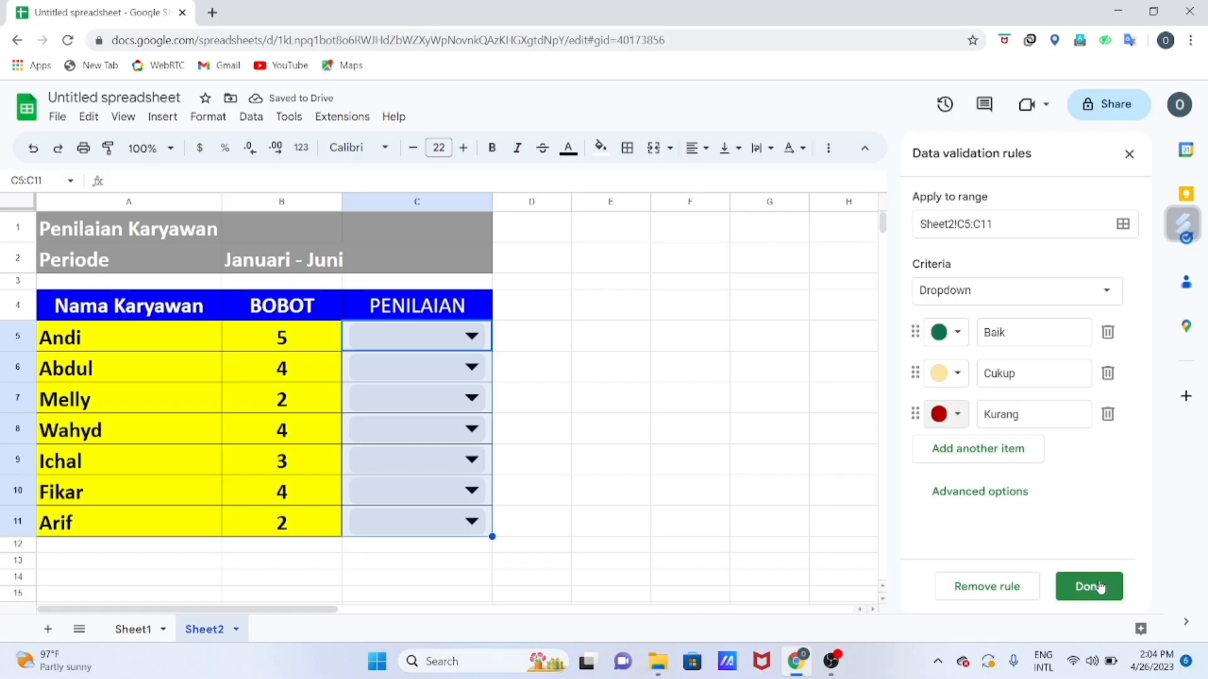
left_click(1100, 588)
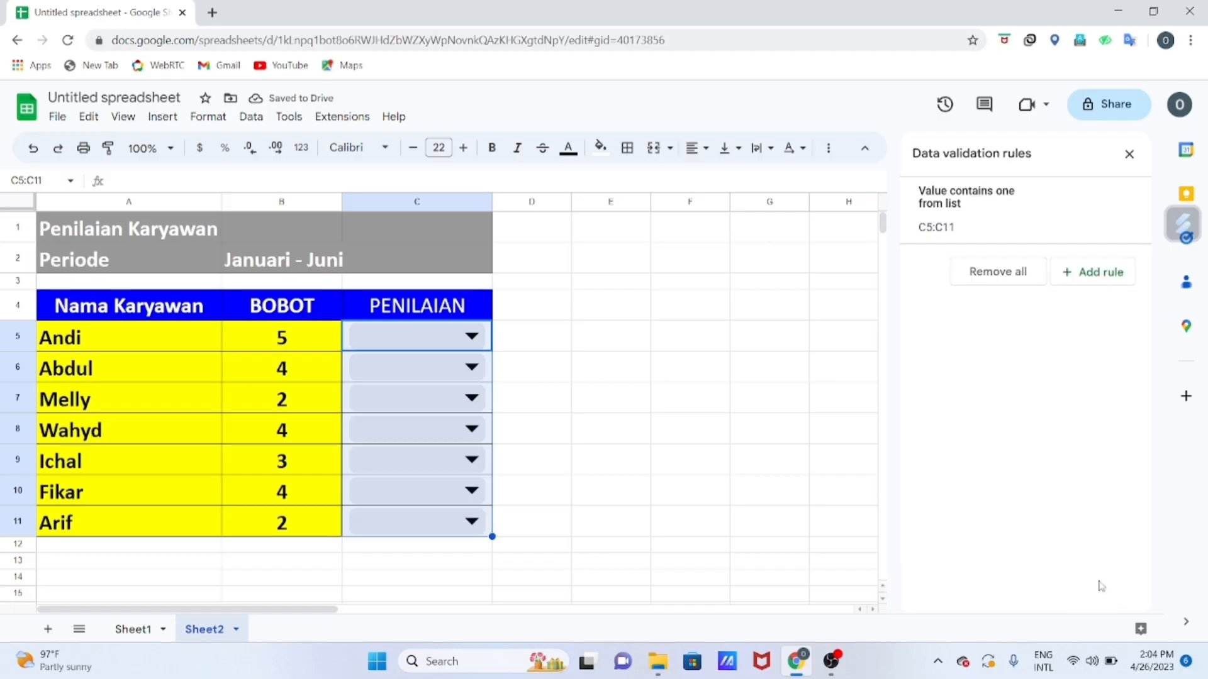
left_click(1131, 156)
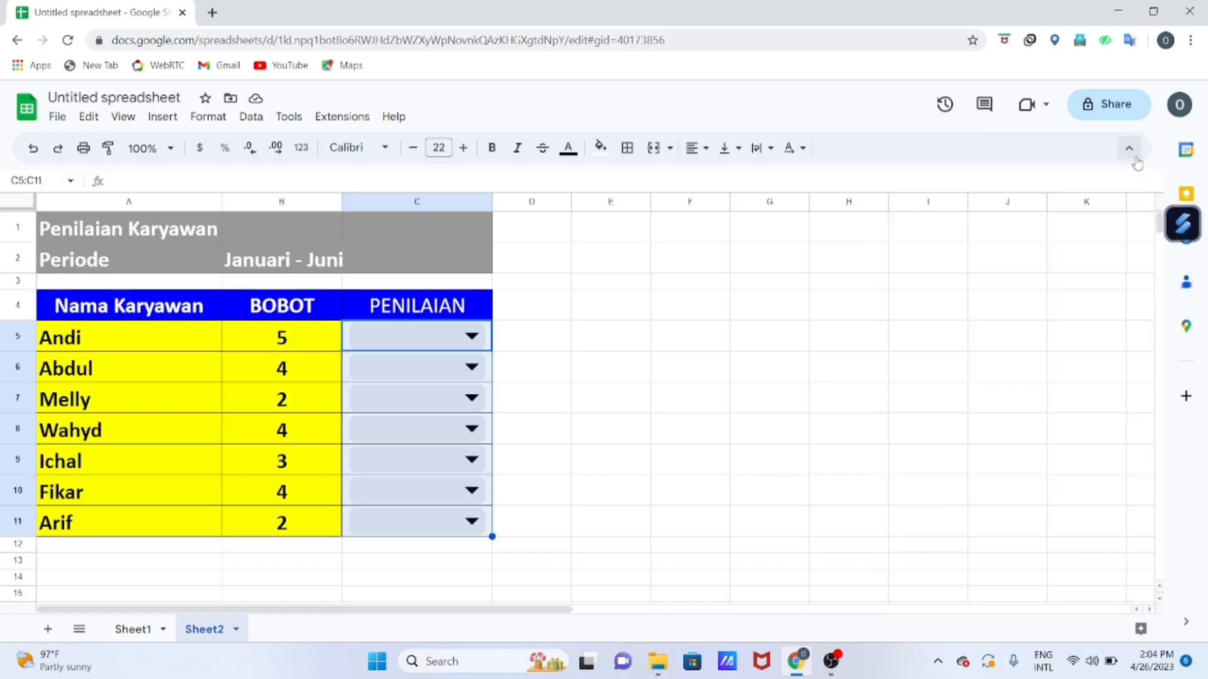
Set the PENILAIAN ratings on Sheet2 to Baik in C5, Cukup in C6 and Kurang in C7.
left_click(776, 341)
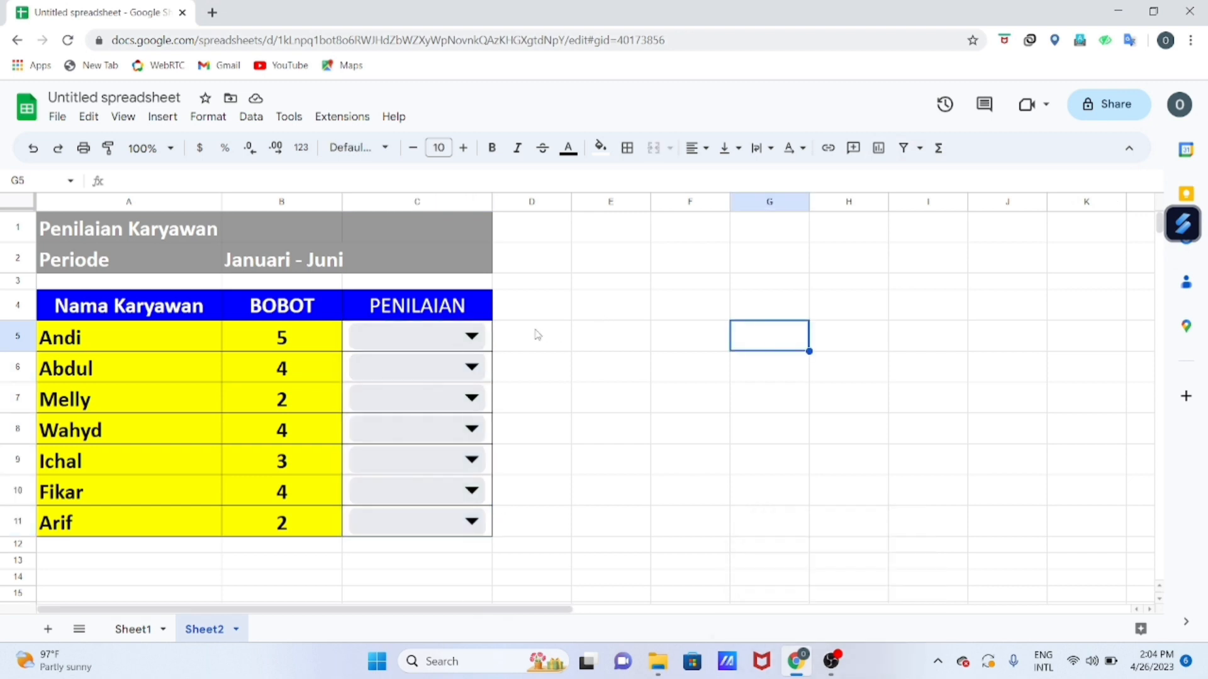
left_click(471, 338)
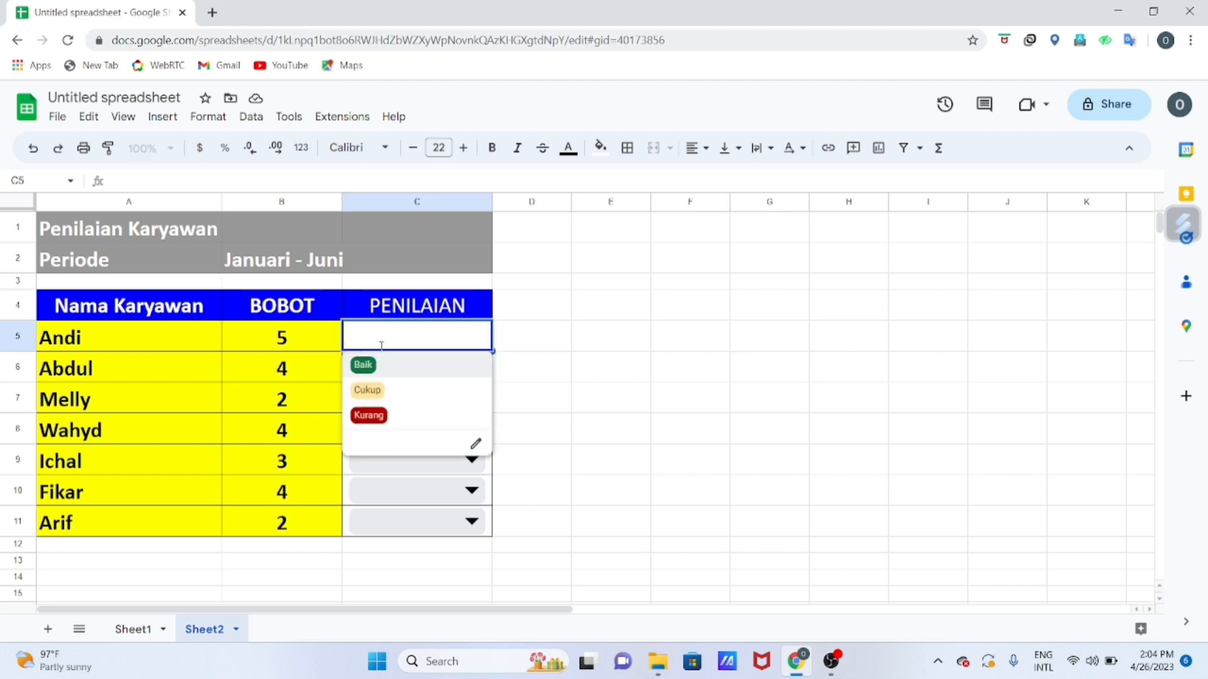
left_click(363, 365)
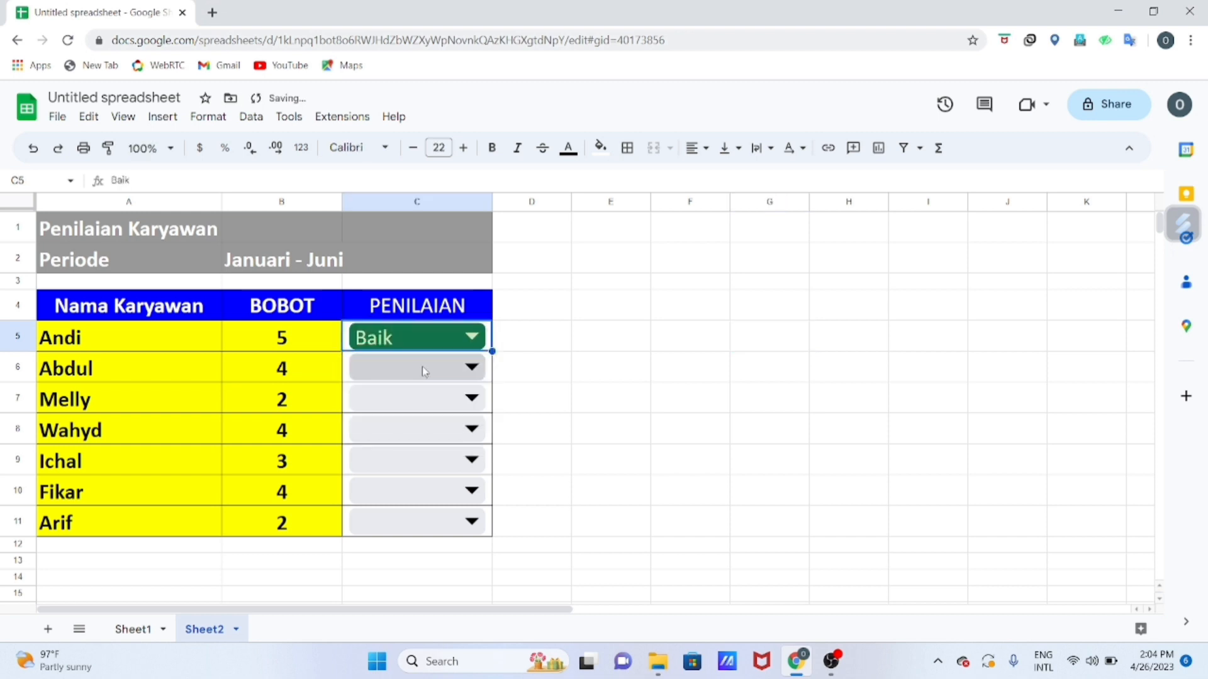
left_click(472, 368)
left_click(370, 420)
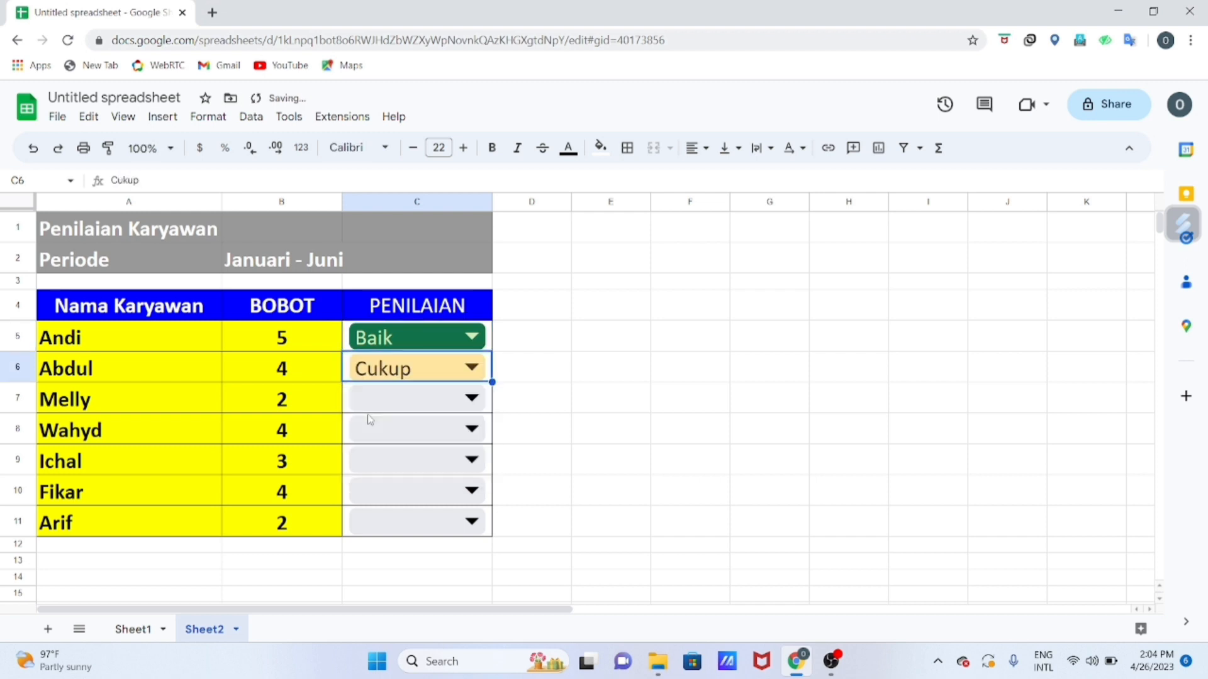
left_click(468, 396)
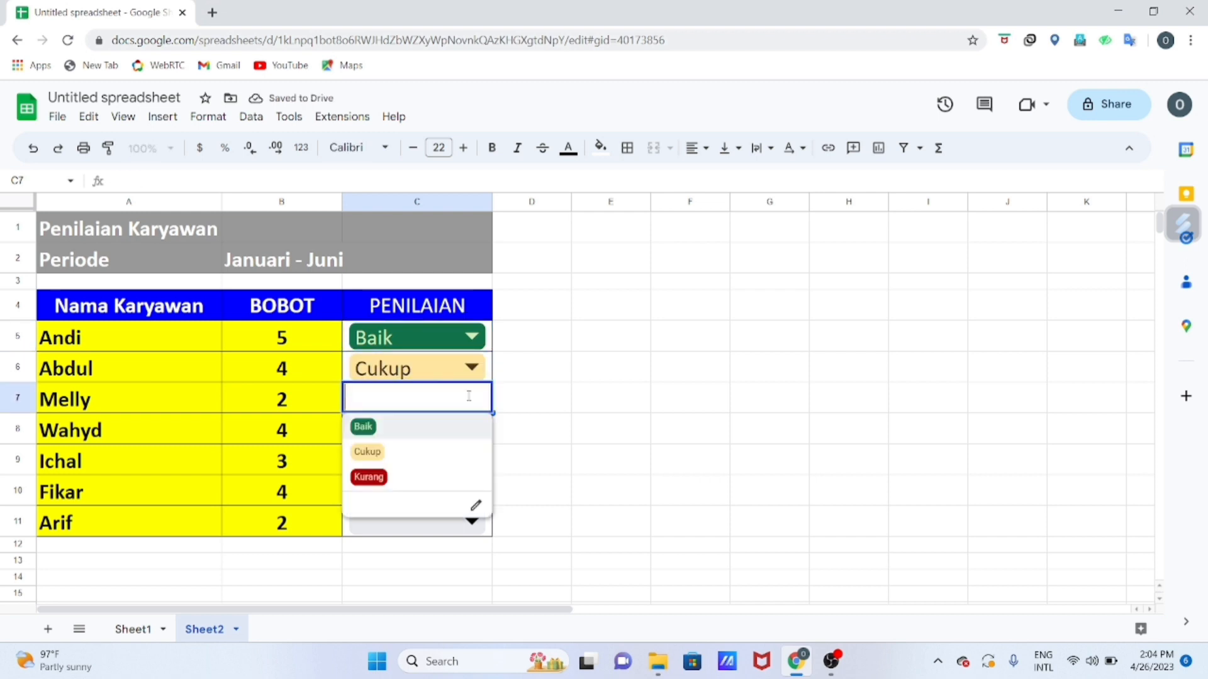
left_click(374, 476)
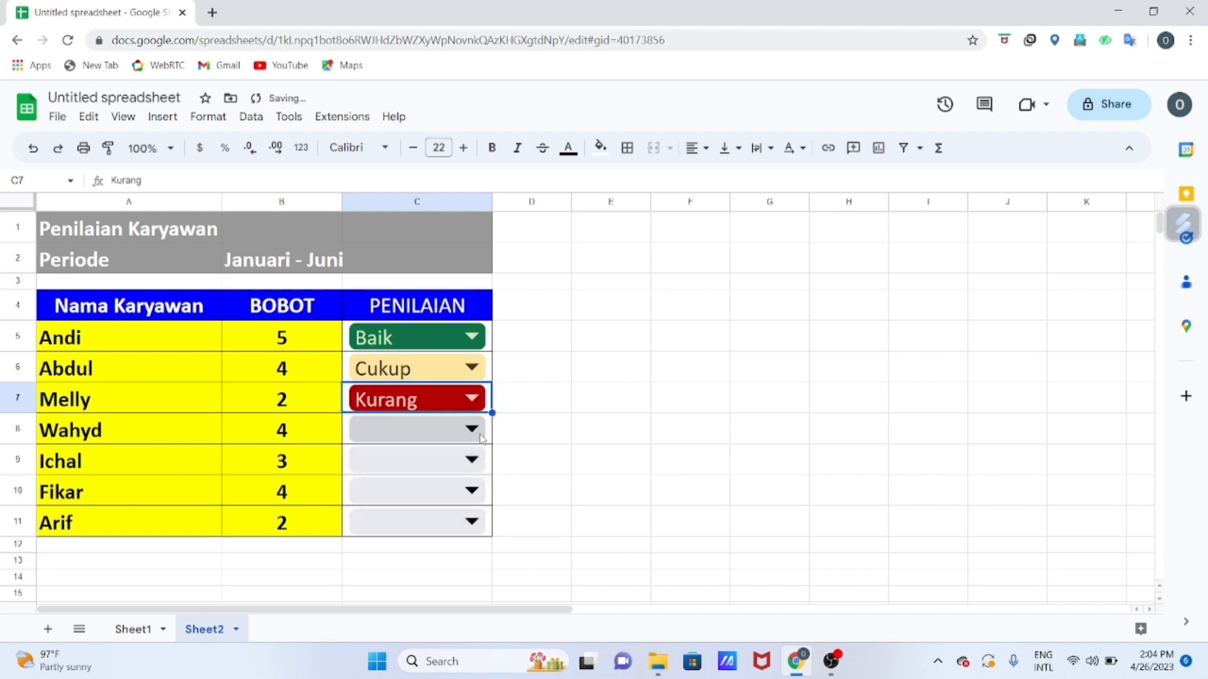
Rate the remaining employees in the PENILAIAN column: Cukup in C8, C9 and C10, and Kurang in C11.
left_click(472, 430)
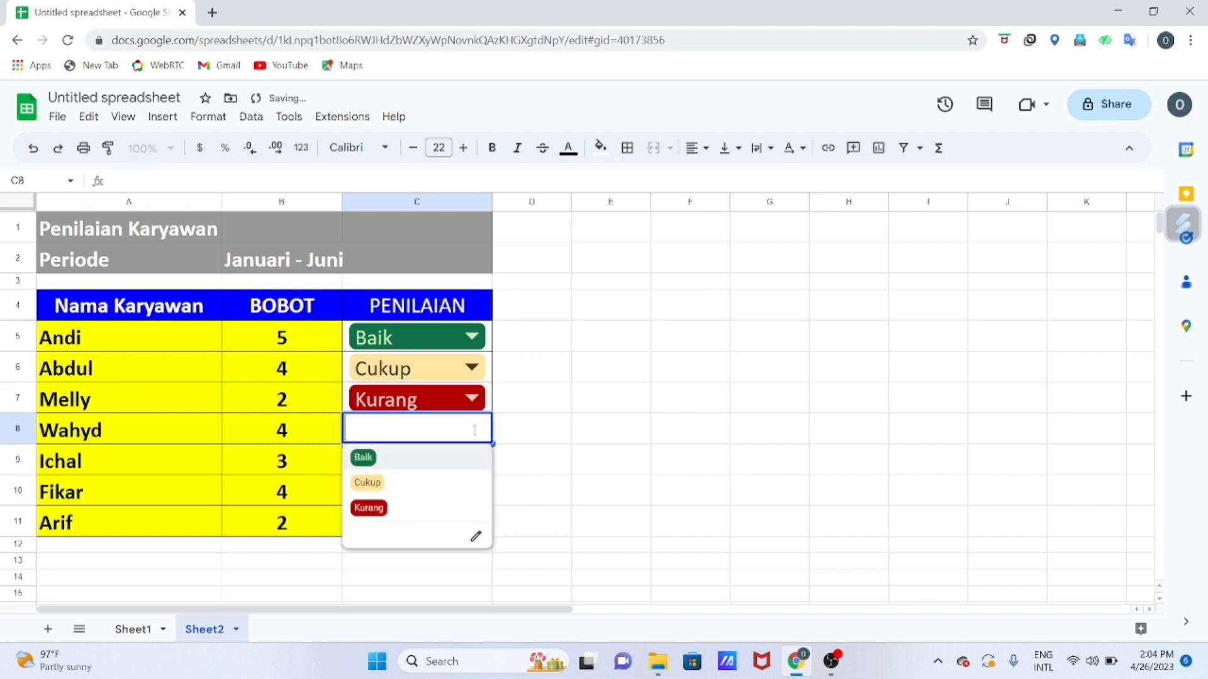
left_click(368, 482)
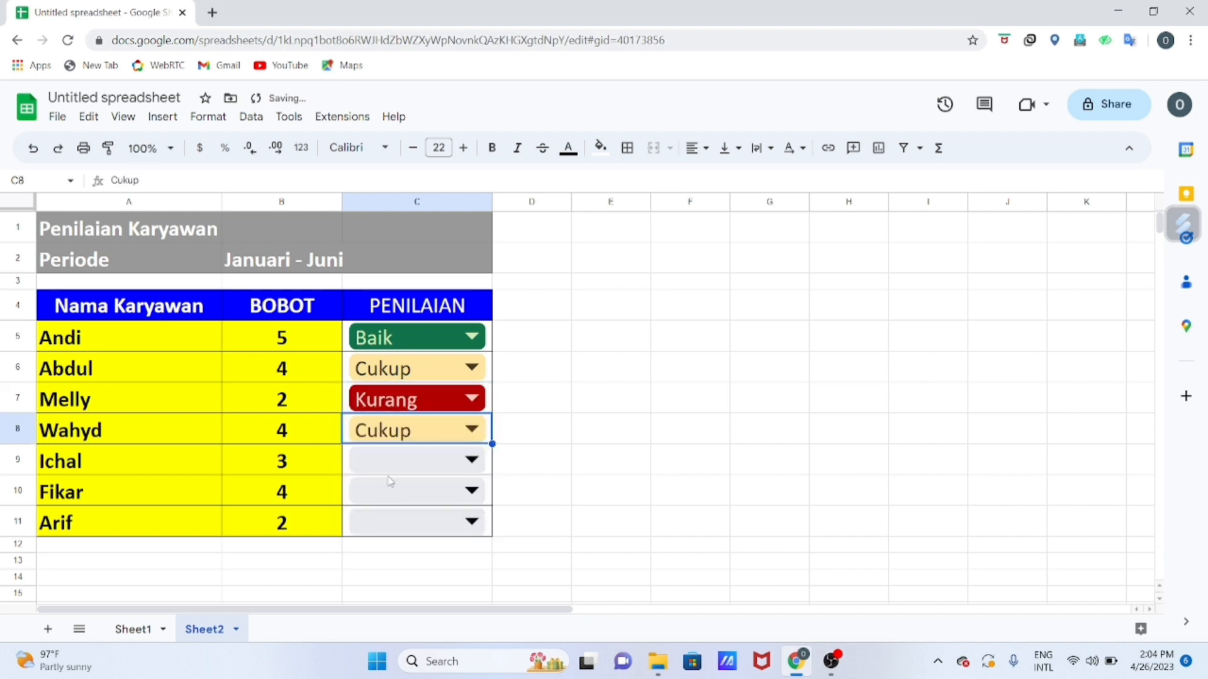
left_click(383, 461)
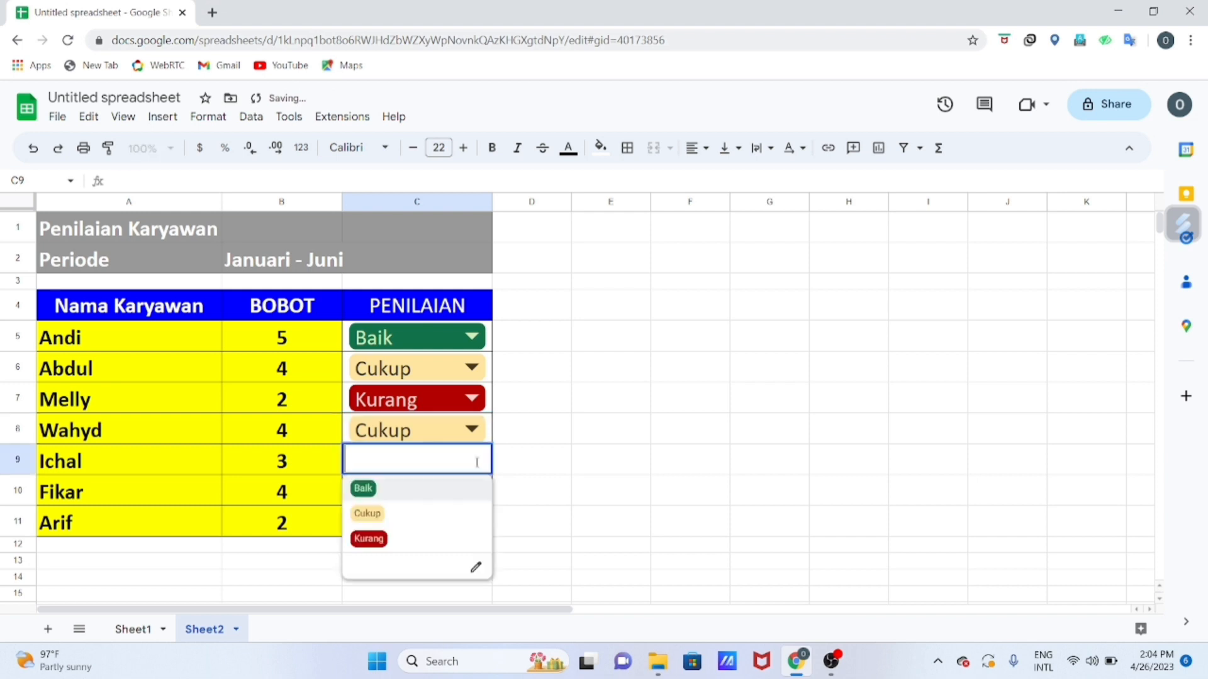
left_click(371, 519)
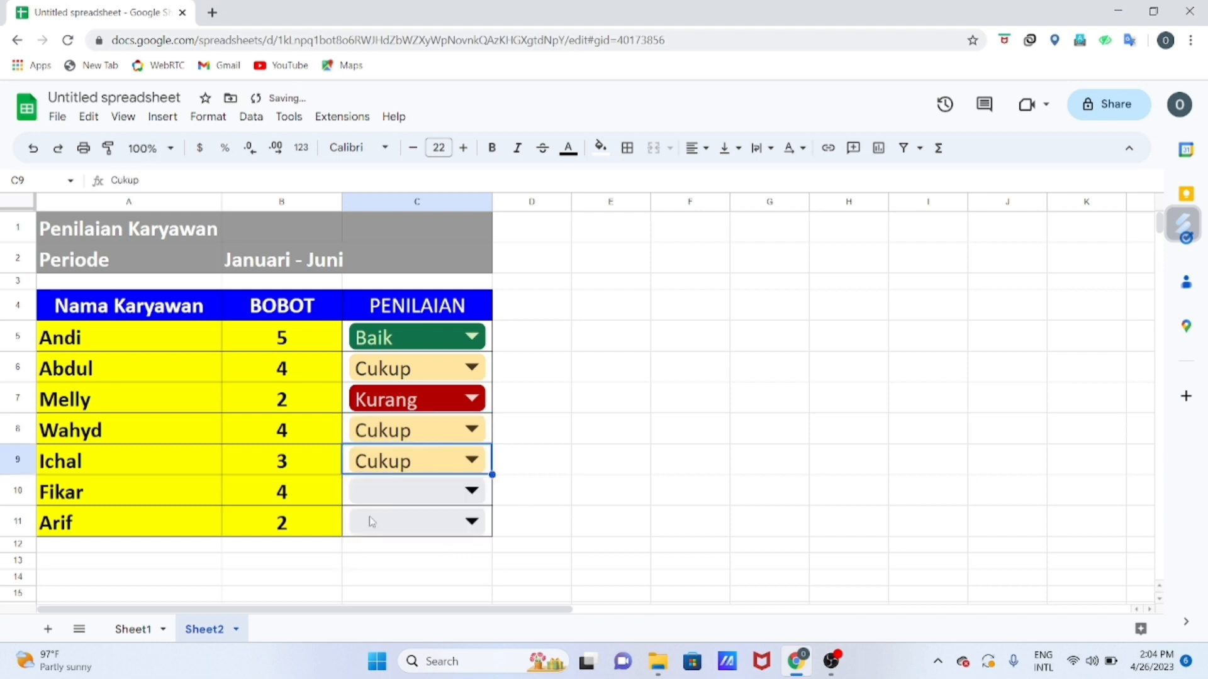
left_click(480, 497)
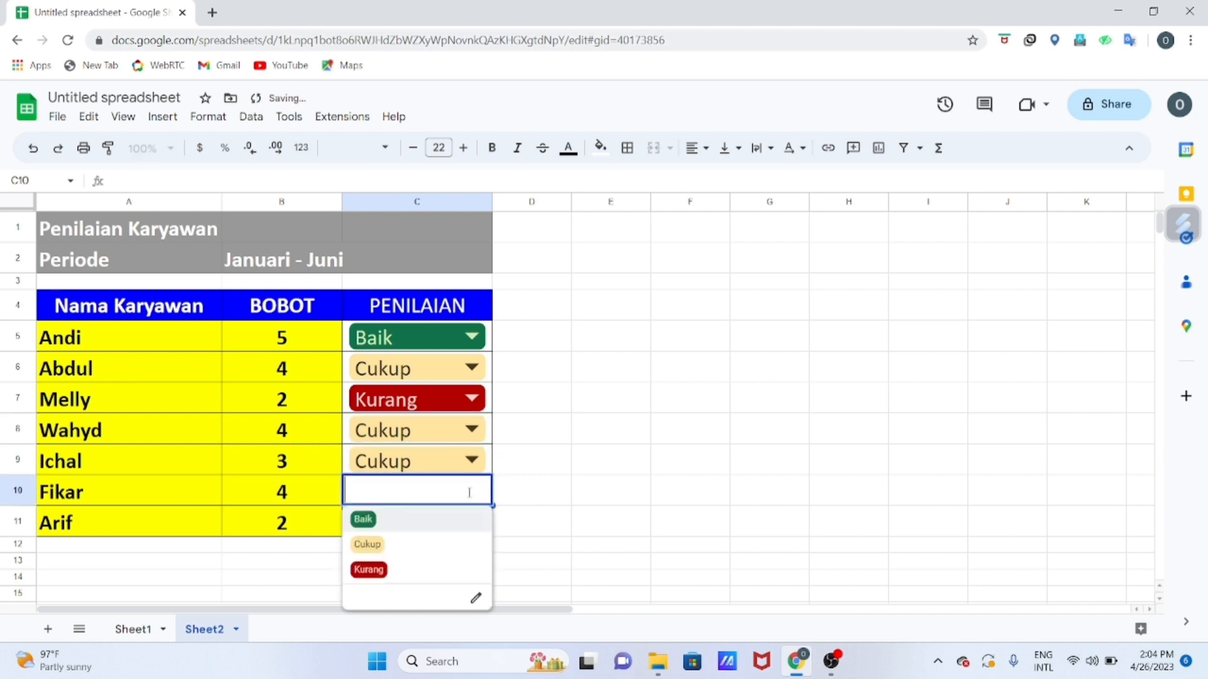
left_click(371, 545)
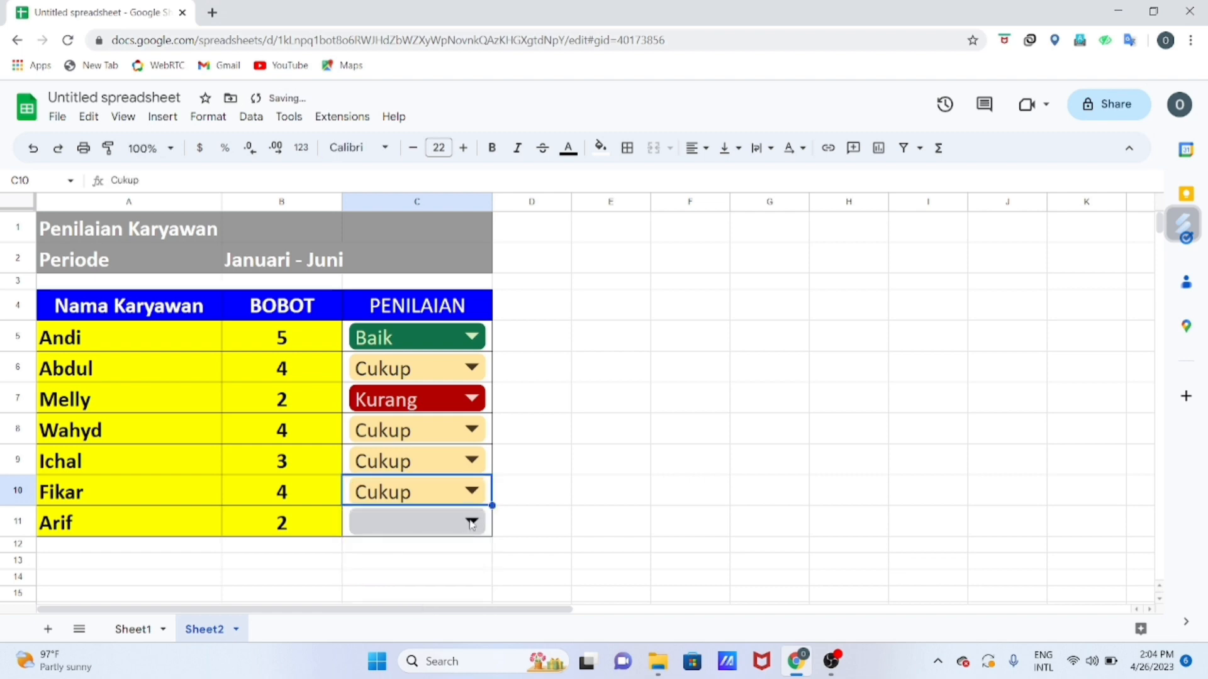
left_click(471, 521)
left_click(369, 441)
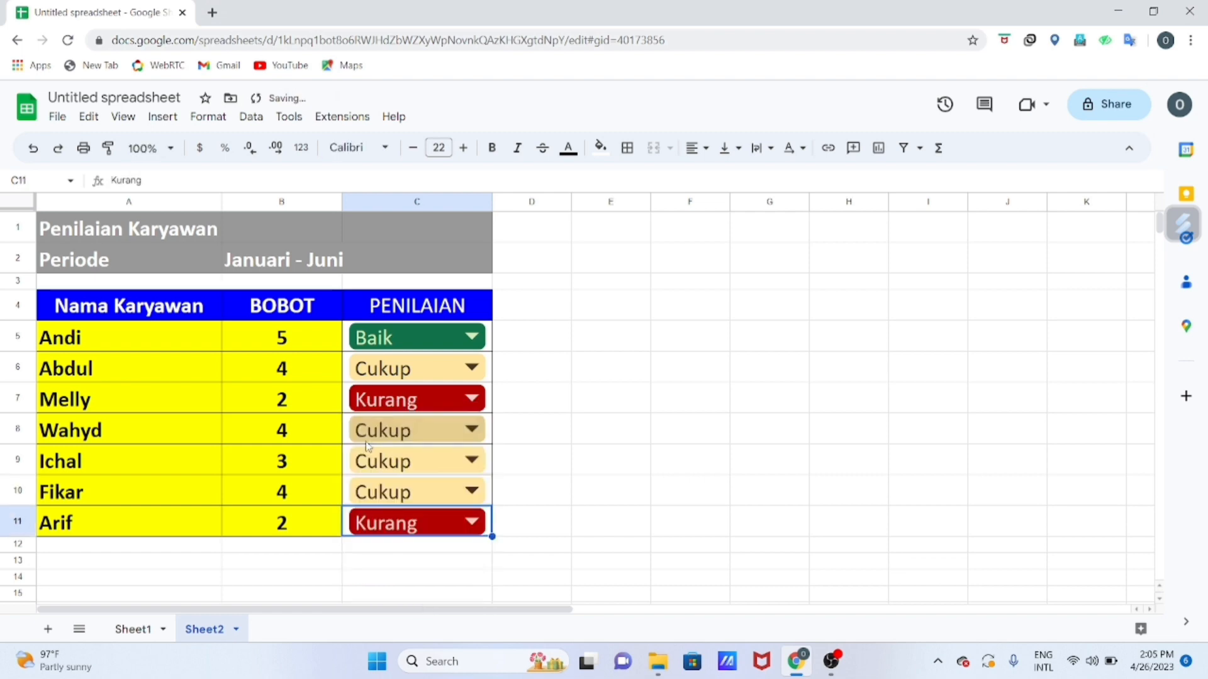
left_click(630, 446)
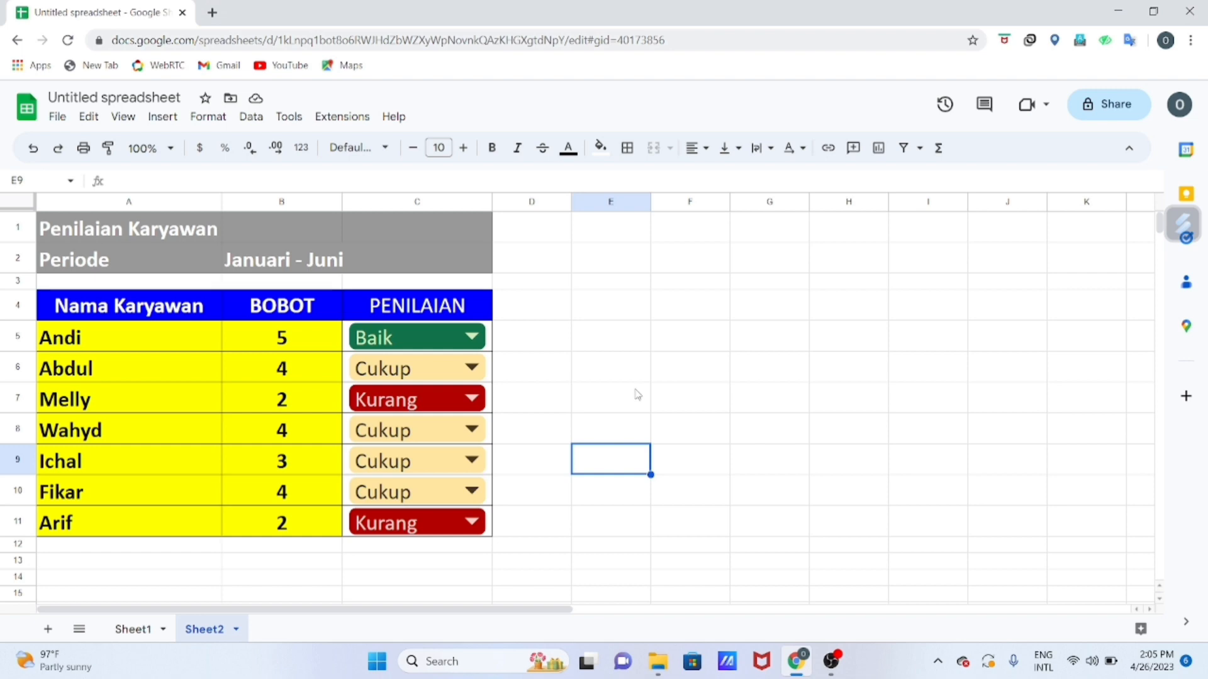
left_click(700, 426)
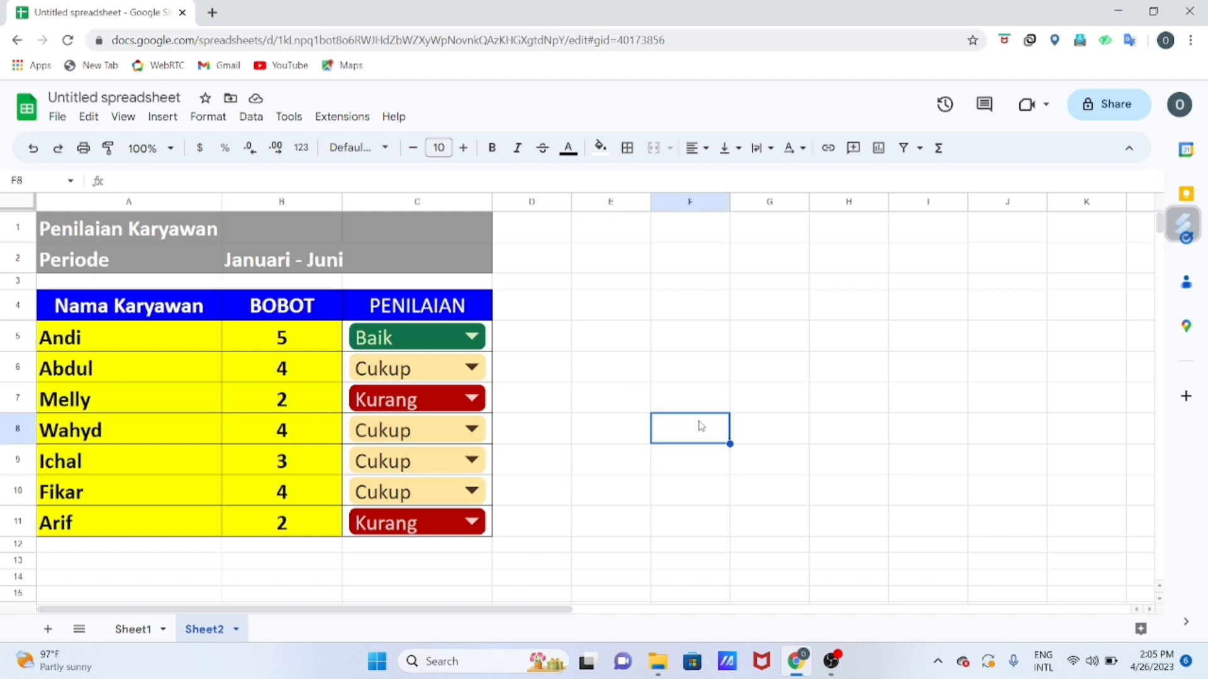